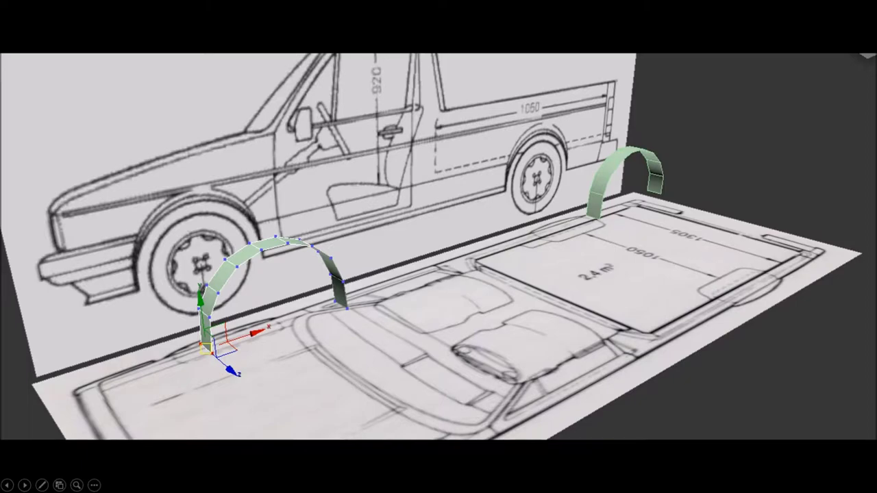
Advance two slides to the pink side-panel mesh, now extended with the raised cab profile.
key("Right")
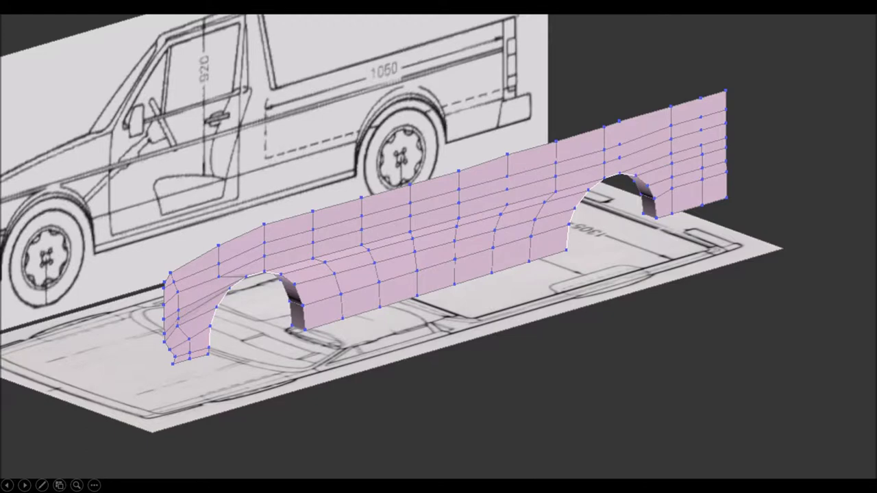
key("Right")
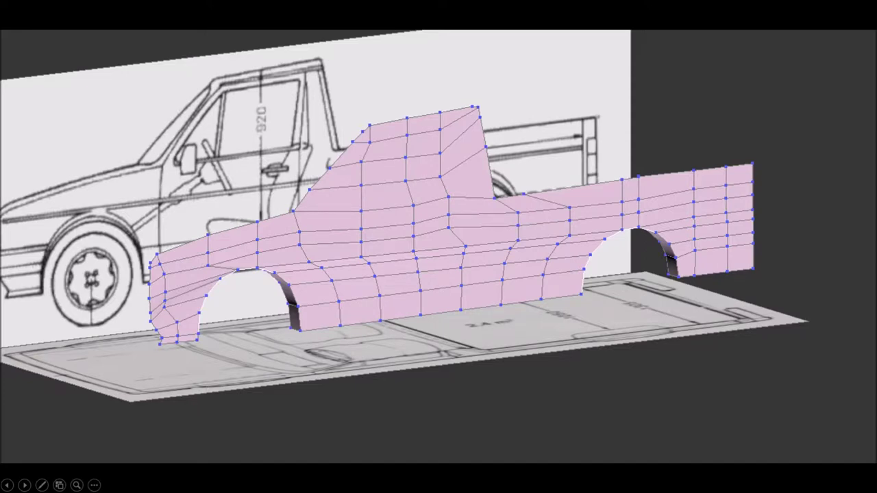
Advance past the red 3D pickup body to the green truck with its orange front fender flare.
left_click(24, 485)
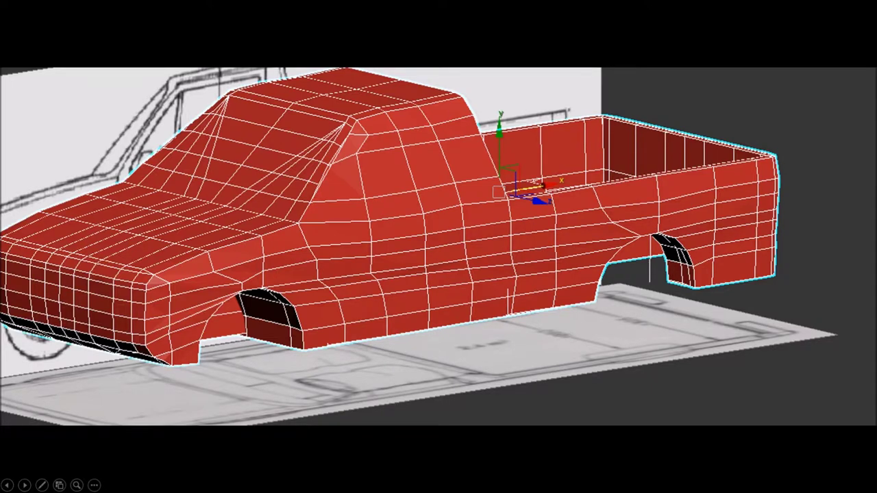
left_click(24, 485)
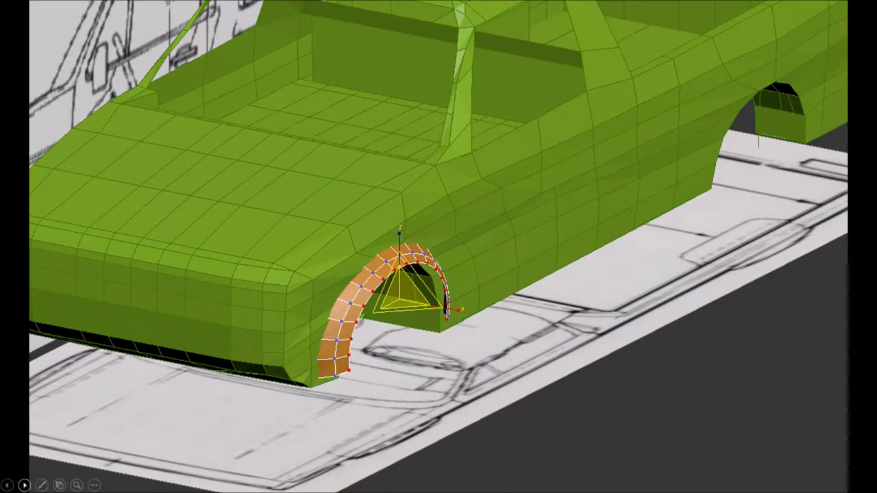
Advance to the shaded green pickup with front and rear flares, grille, round headlights and wheels.
left_click(24, 485)
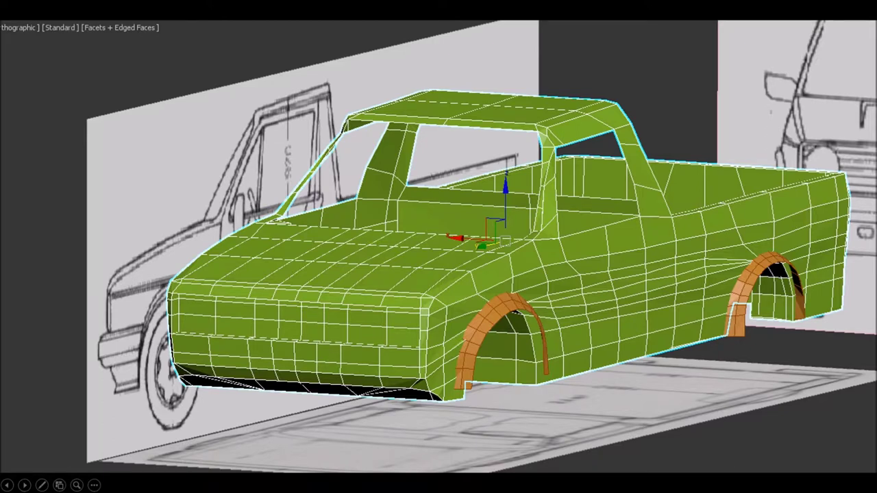
key("Right")
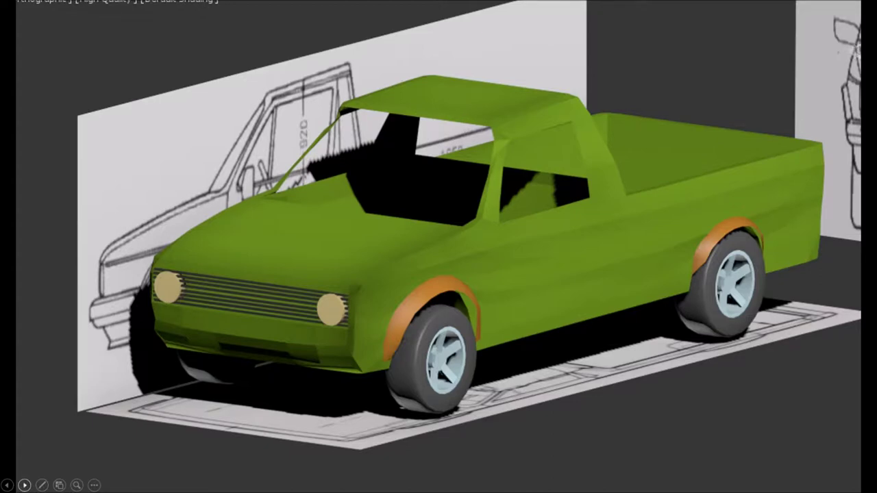
Advance through the wheel close-up to its UV layout being rendered as a 1024×1024 template.
left_click(25, 485)
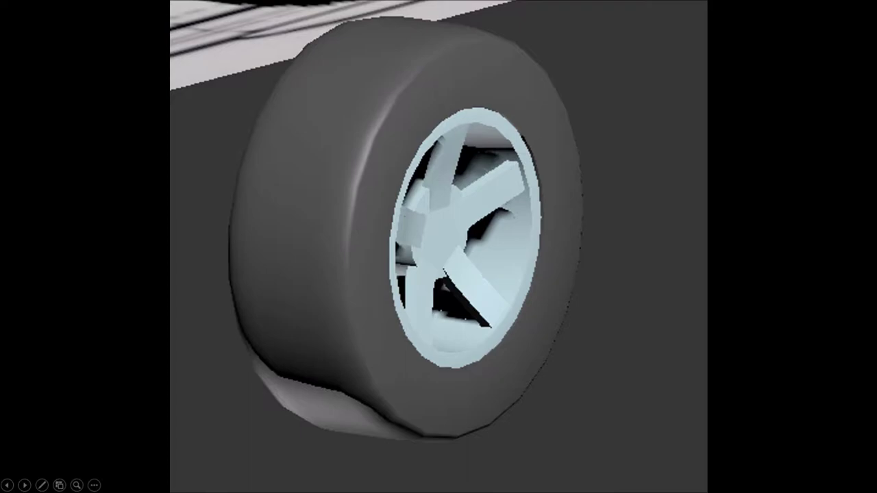
left_click(24, 485)
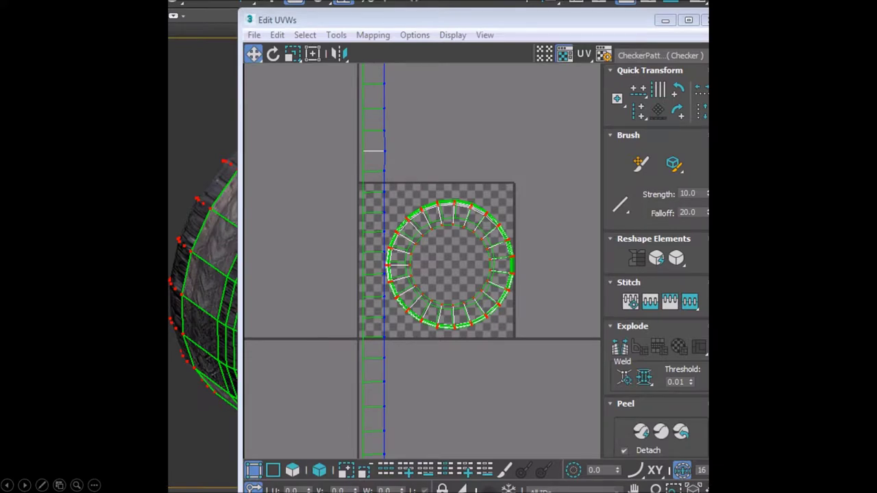
Advance to the Material Editor slots holding the tyre materials and 07 - Default Blinn.
left_click(24, 484)
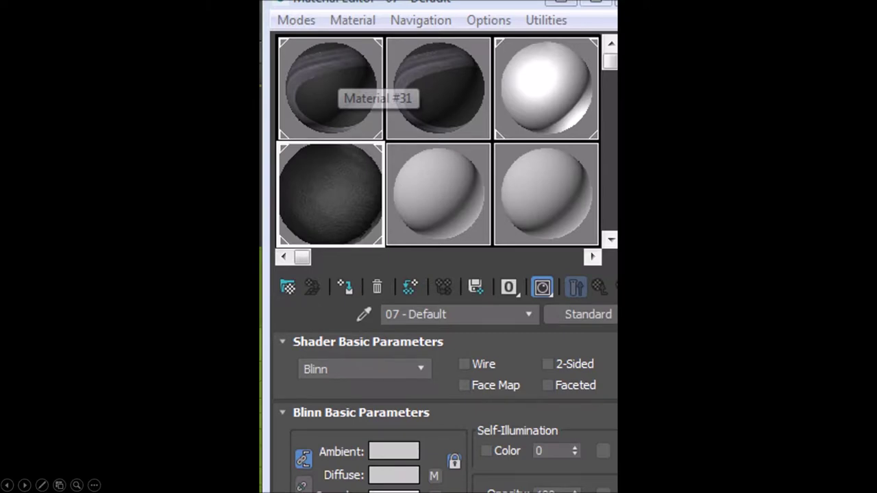
Advance to the grey truck's front end with black bumper, grille badge and textured tyre.
left_click(24, 484)
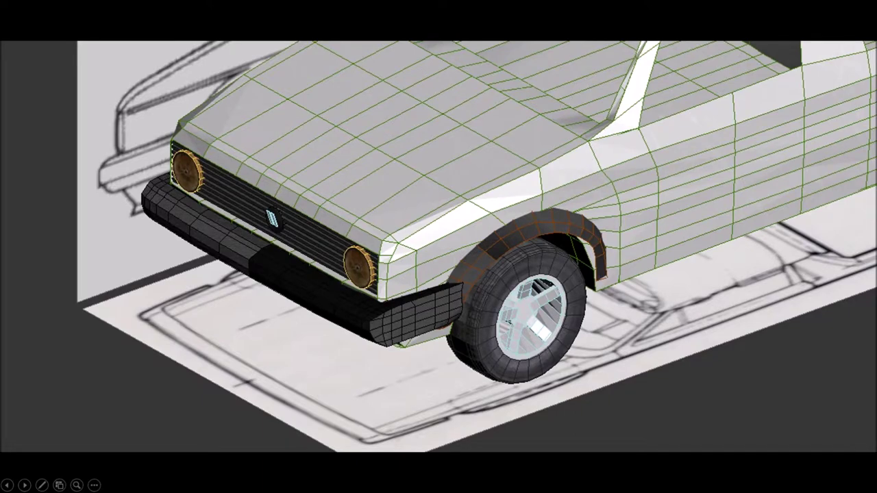
Advance to the shaded grey pickup render with rusty headlights and white five-spoke rims.
left_click(24, 485)
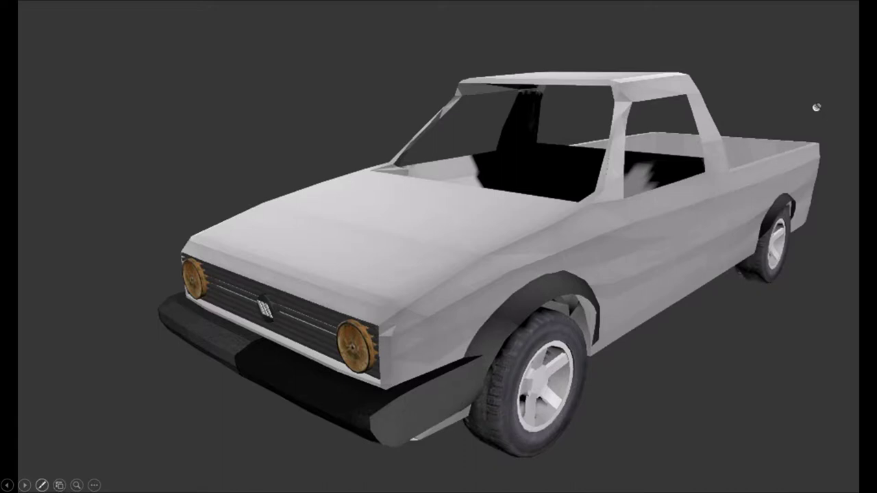
Advance to the window-shaped grey panel mesh with chamfered corners traced over the blueprint.
left_click(24, 485)
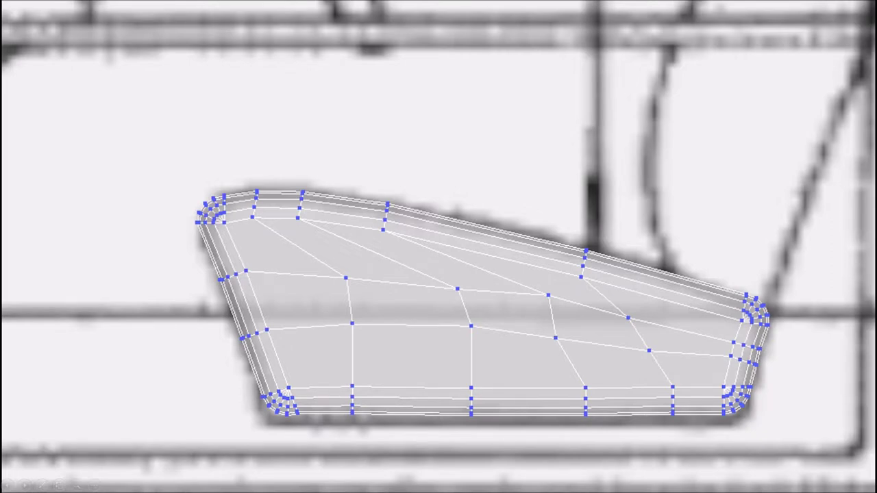
Step past the perspective panel mesh and green seat wireframe to the three-spoke steering wheel render.
key("Right")
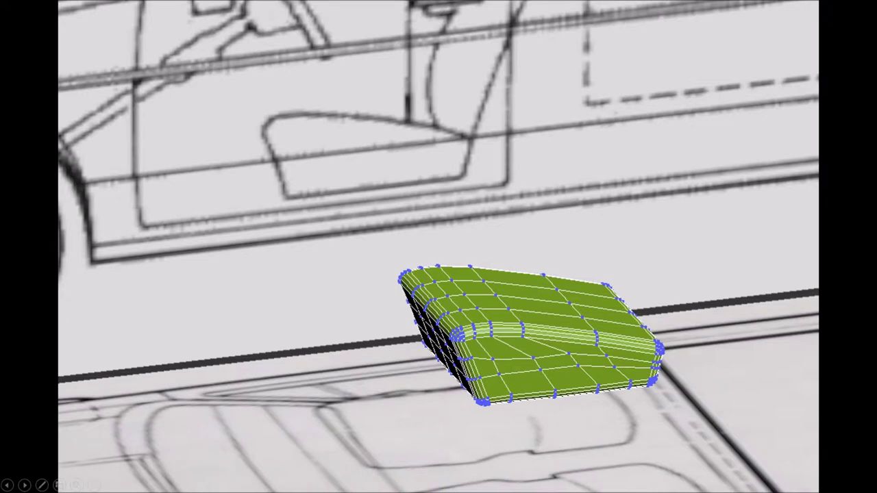
left_click(24, 485)
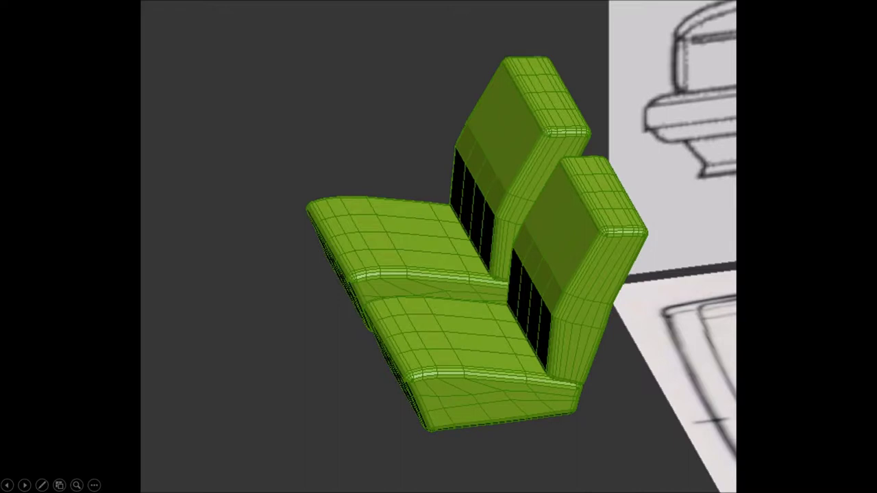
key("Right")
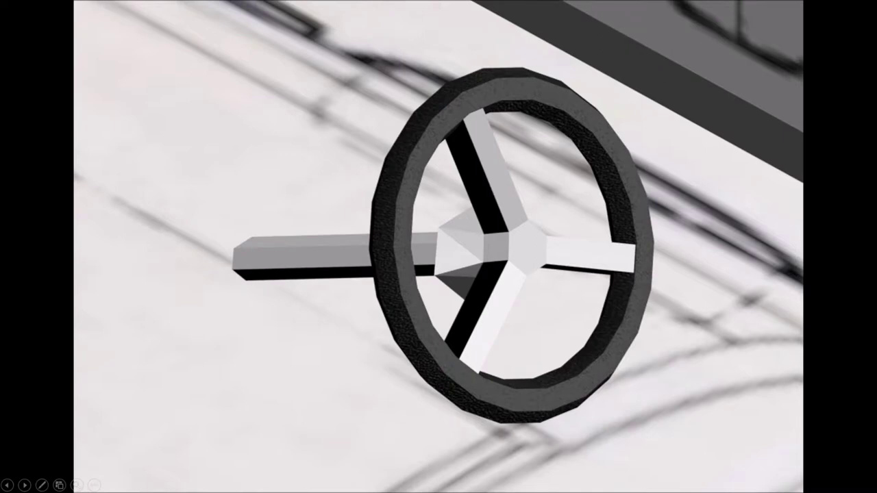
Advance through the steering wheel's Edit UVWs layout to the car seat UV unwrap.
key("Right")
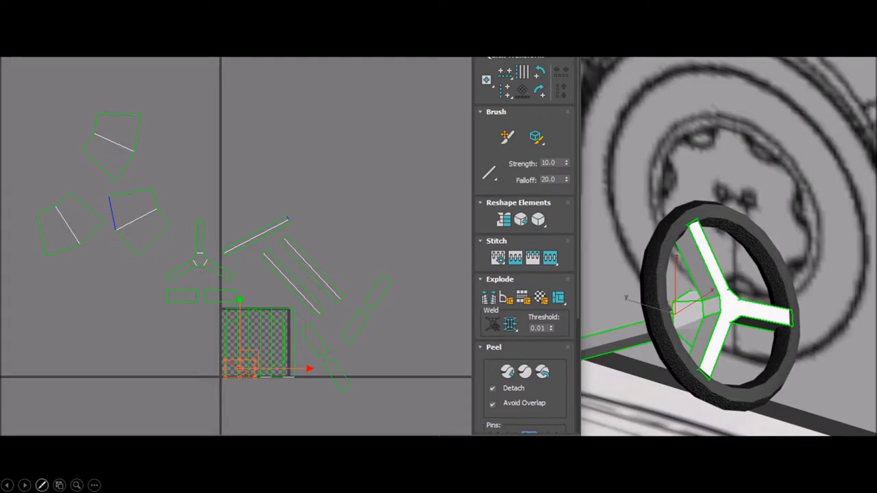
left_click(24, 484)
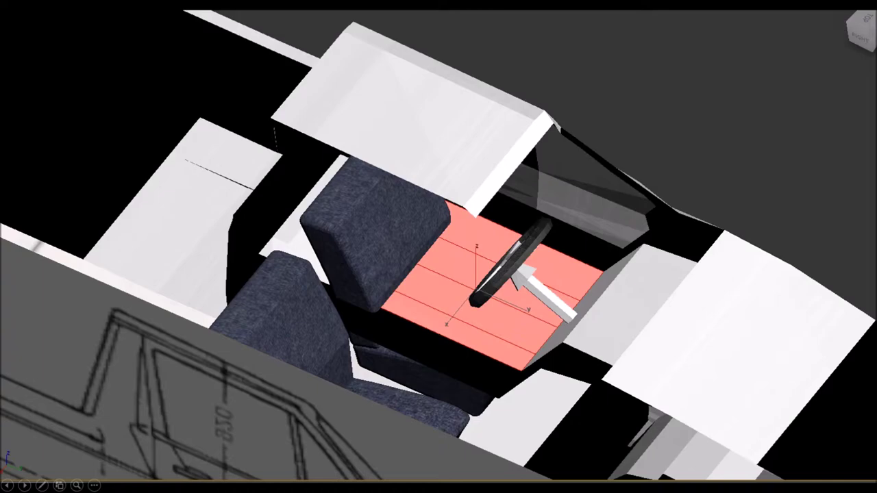
Advance the slideshow to the full pickup over its blueprints, then to the dark prism close-up.
left_click(24, 485)
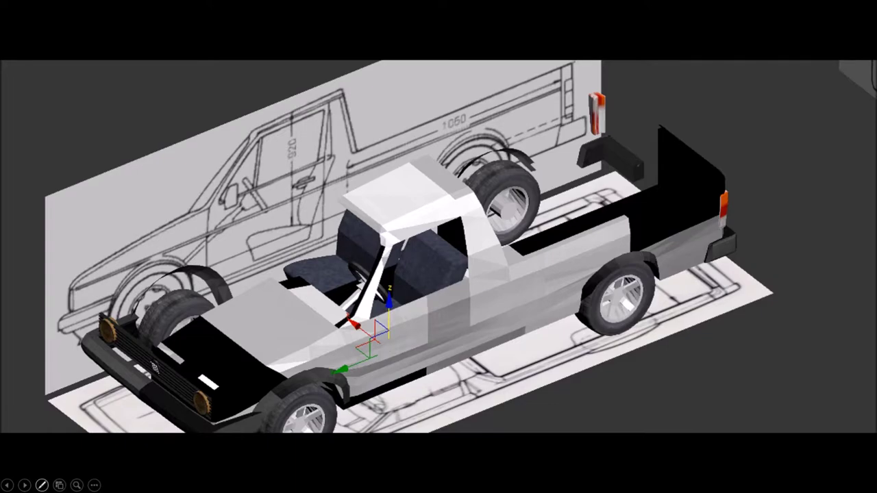
left_click(25, 485)
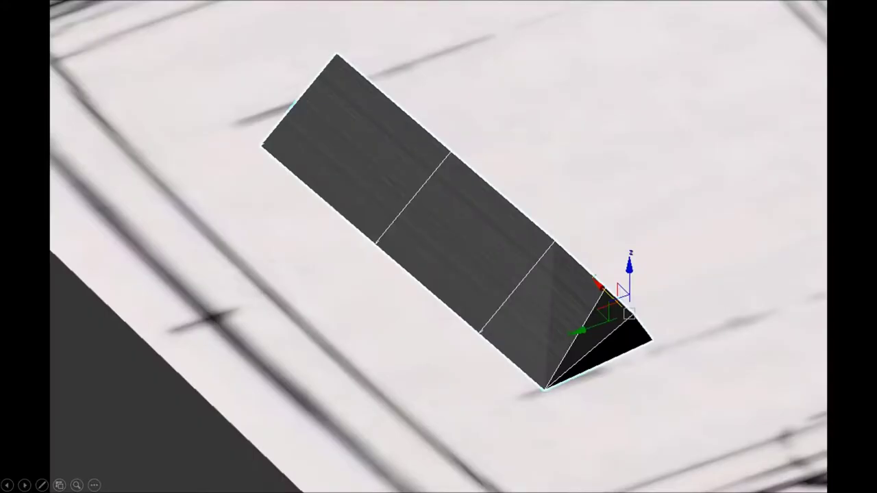
Page back and forth past the prism and its UV layout to the wedge under the front bumper.
key("Right")
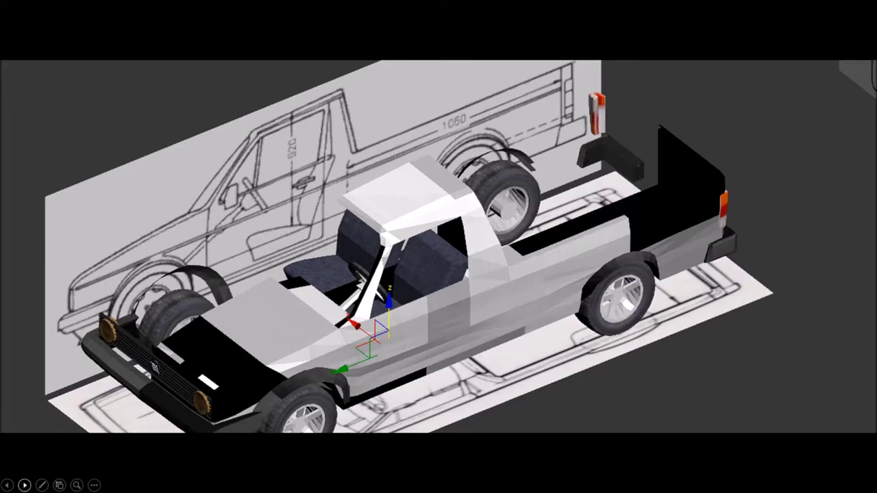
left_click(24, 485)
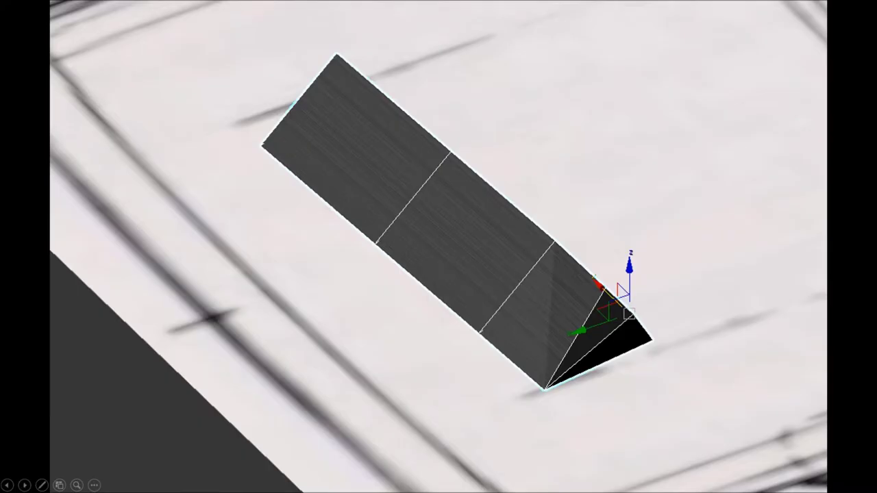
key("Right")
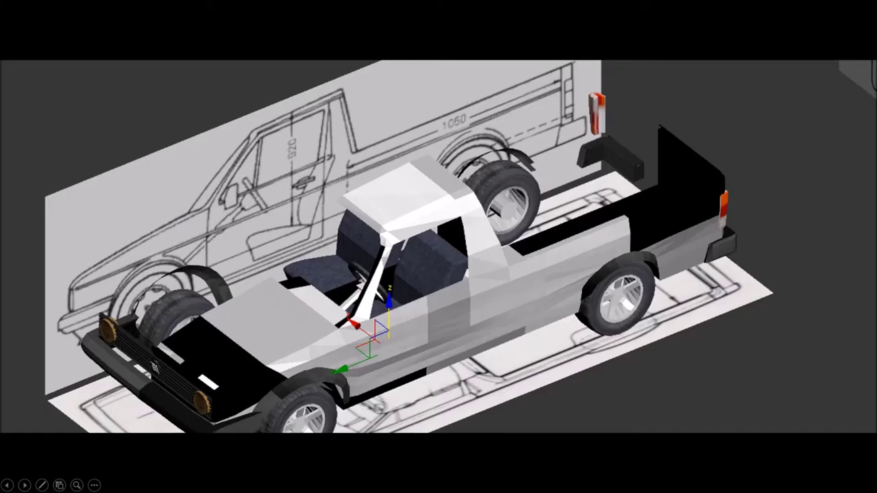
left_click(24, 485)
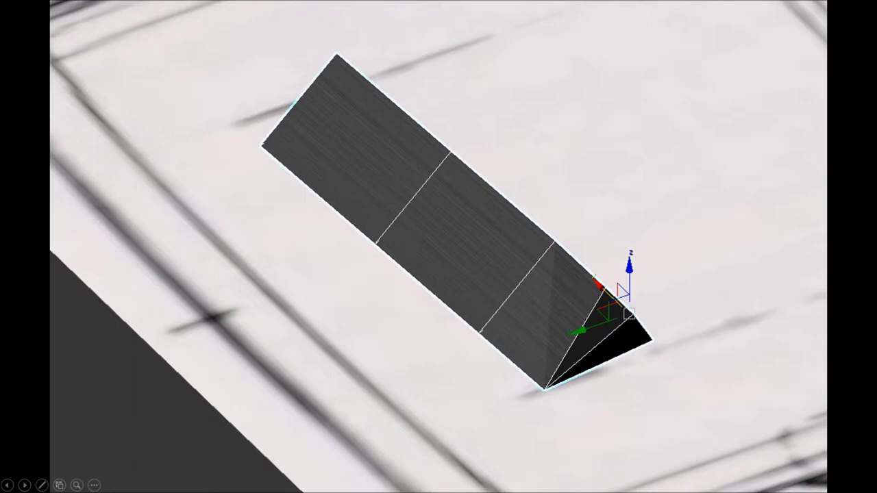
left_click(24, 485)
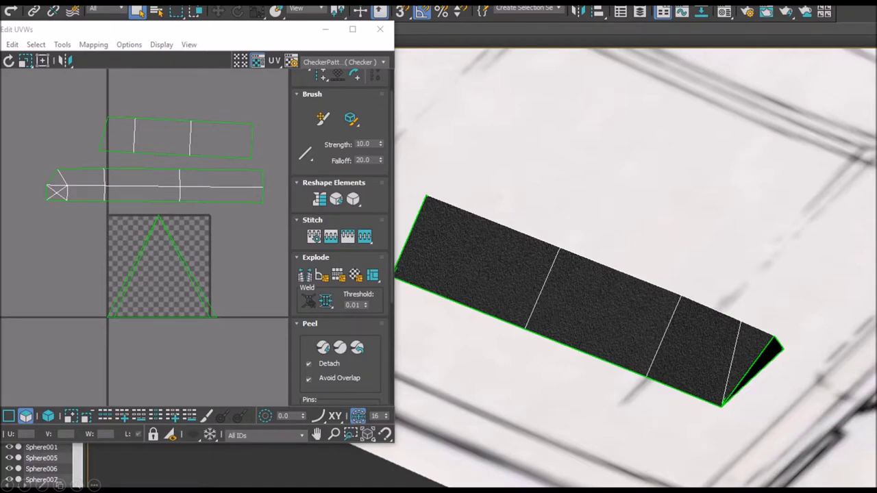
left_click(6, 485)
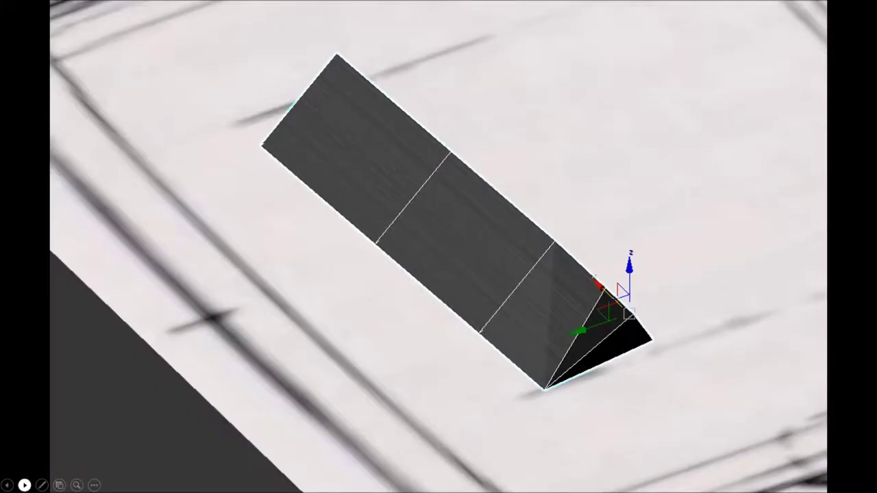
left_click(24, 485)
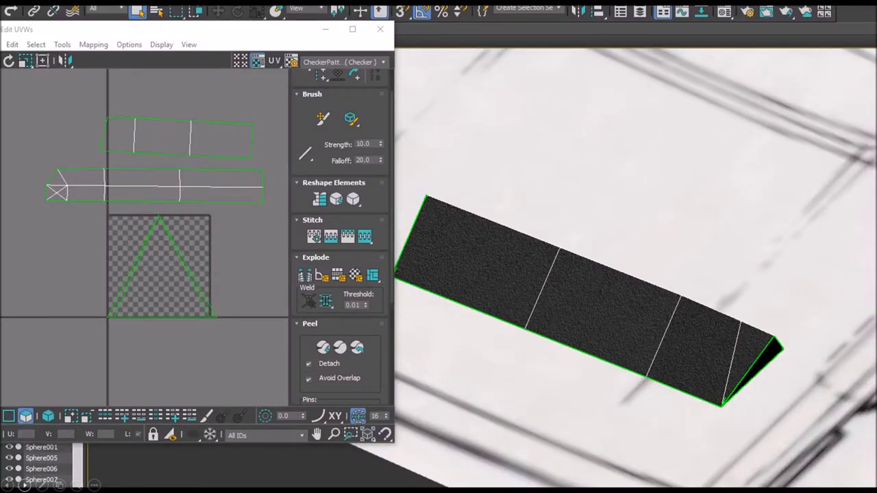
left_click(24, 485)
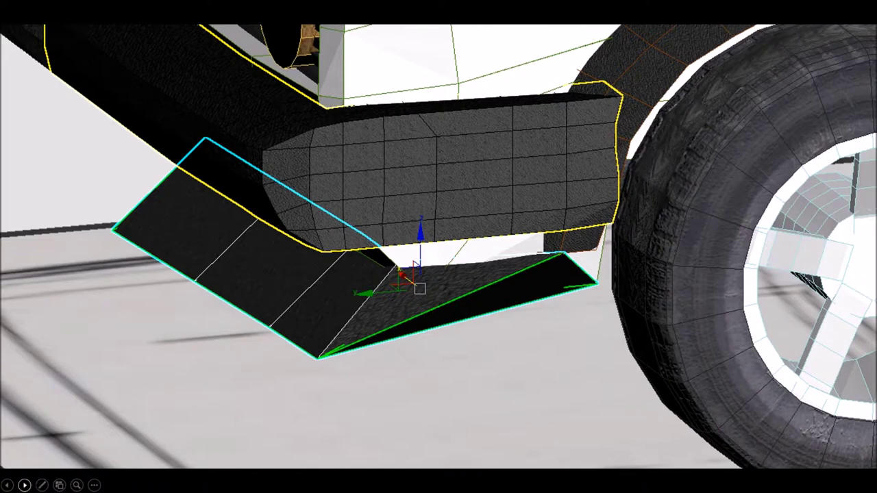
Advance to the slide of the red truck body surrounded by blue projection lines.
left_click(24, 485)
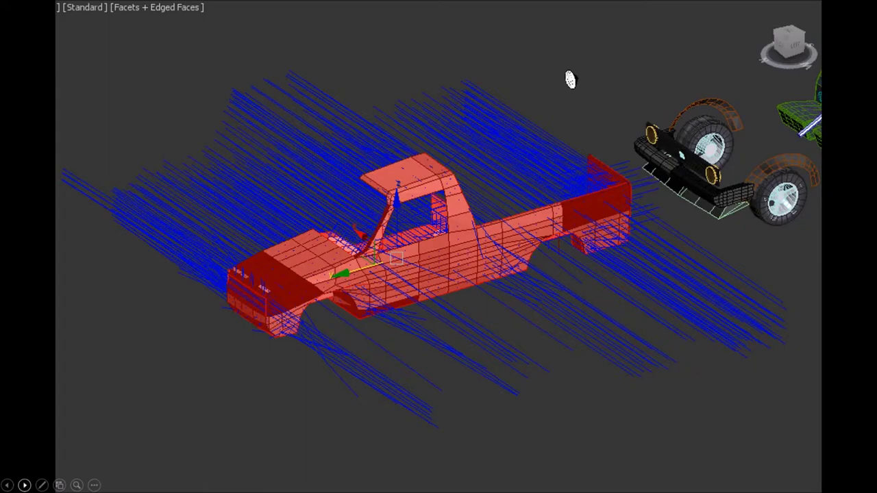
Step forward two slides to the checker-shaded cab mesh close-up with vertices visible.
left_click(24, 485)
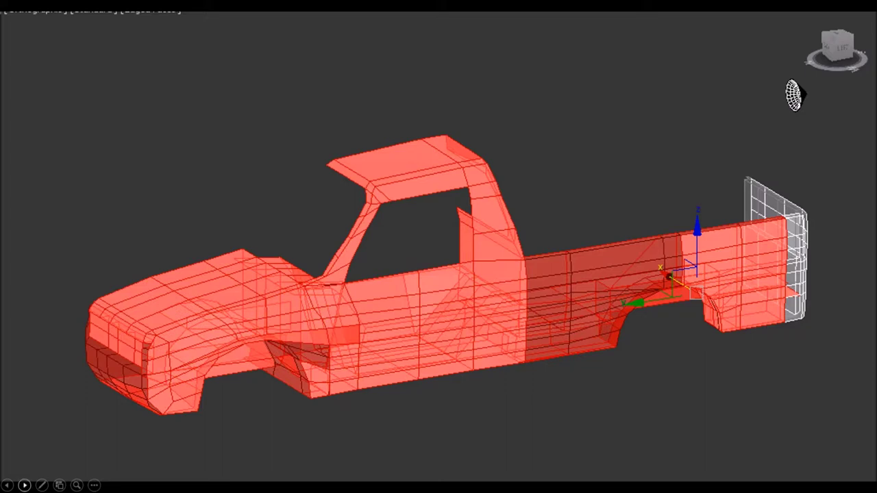
left_click(24, 484)
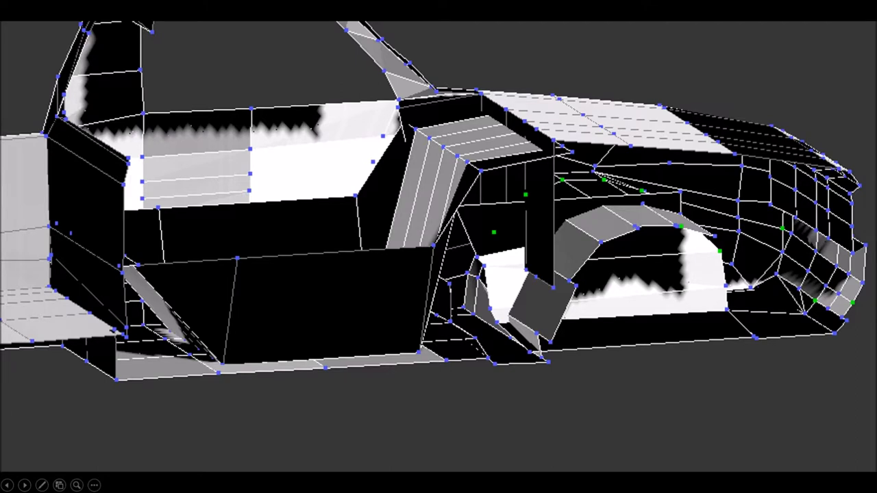
Page past the zoomed-out car and box-over-blueprint slides to material 14 - Default's Raytracer Parameters.
left_click(25, 484)
left_click(8, 485)
left_click(24, 485)
left_click(25, 485)
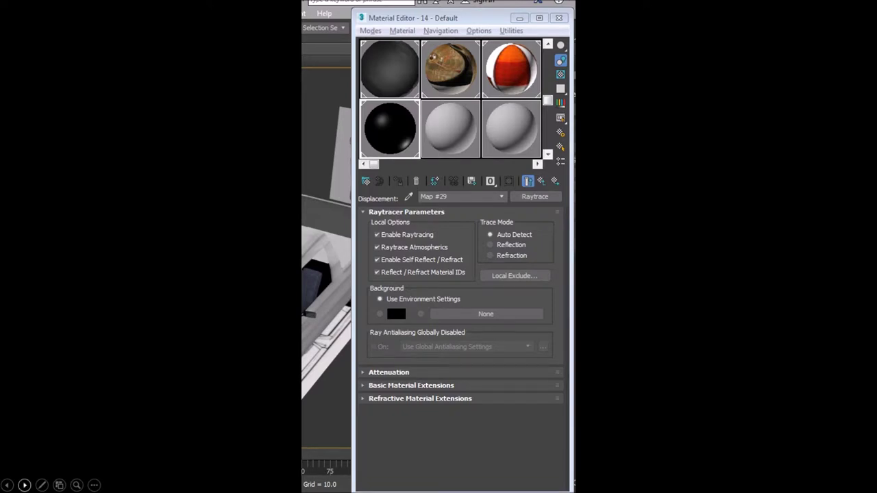
Advance past the render window and black material preview slides to the lone pale-green box.
left_click(24, 485)
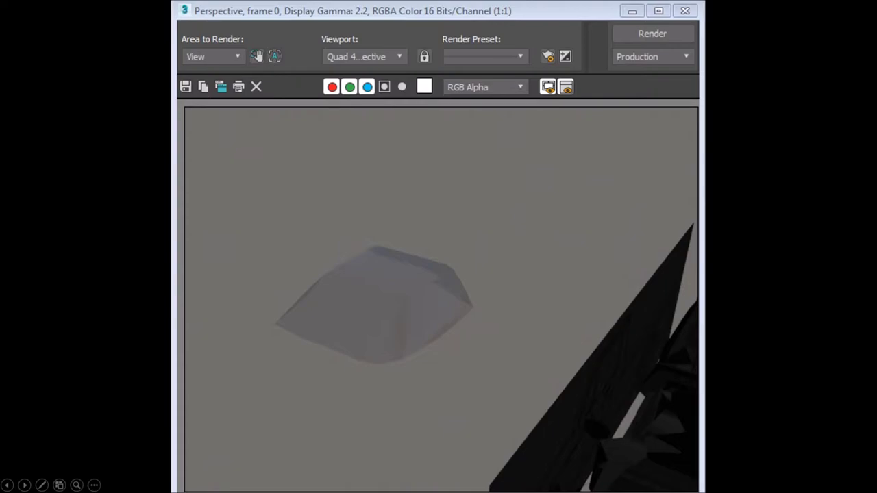
key("Right")
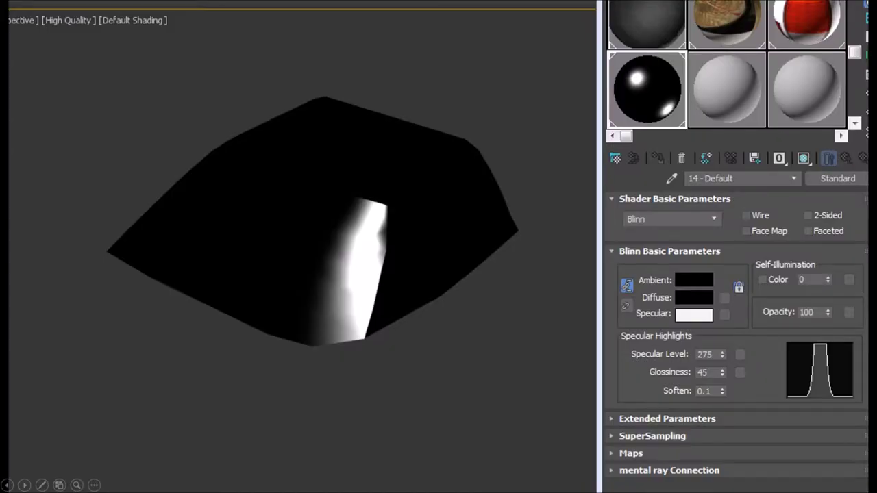
key("Right")
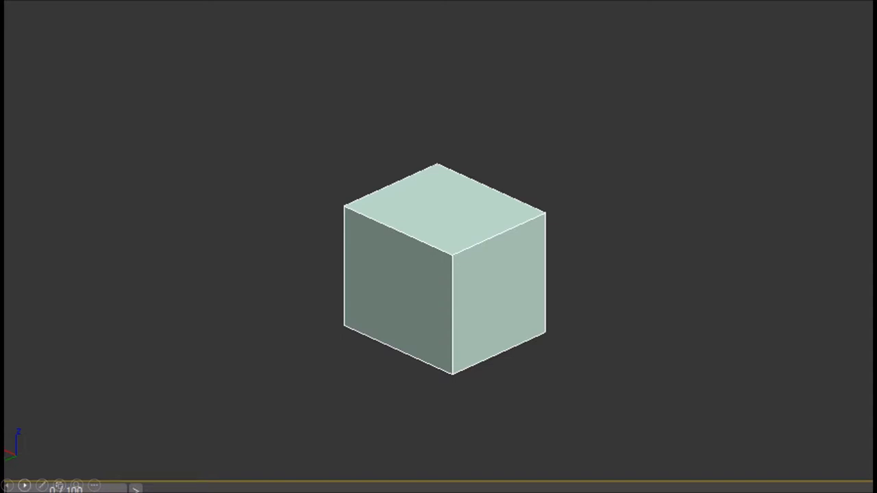
Step through the unfolded cube, segmented box and symmetry box slides to the truck body wireframe.
left_click(24, 485)
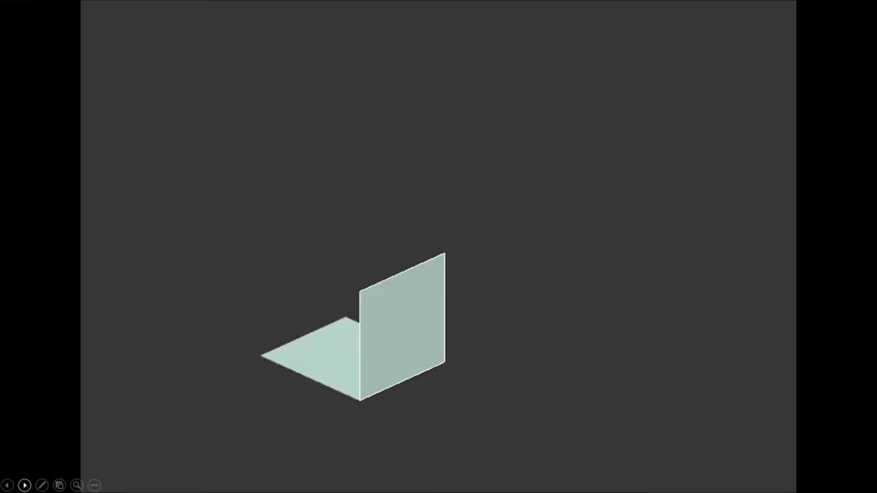
left_click(24, 485)
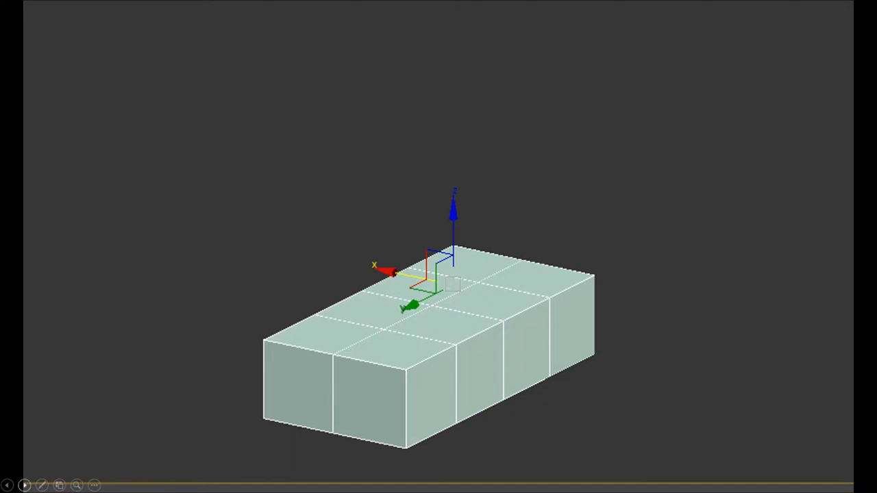
left_click(24, 485)
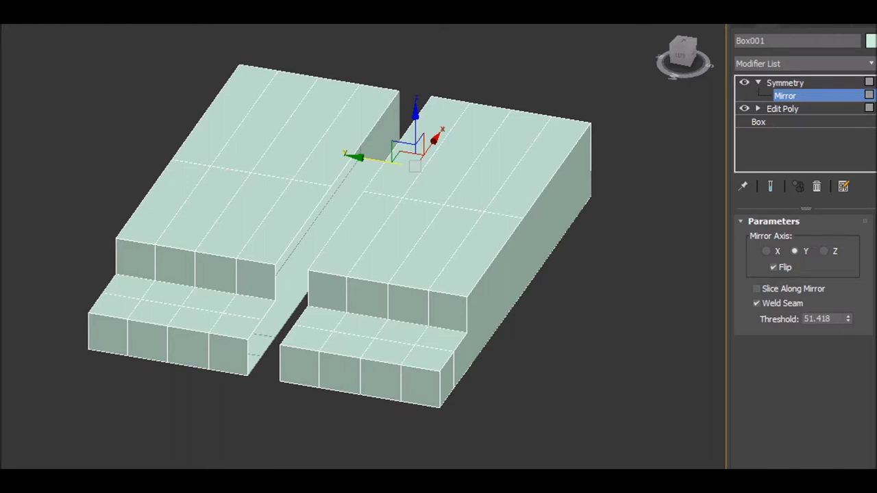
left_click(24, 485)
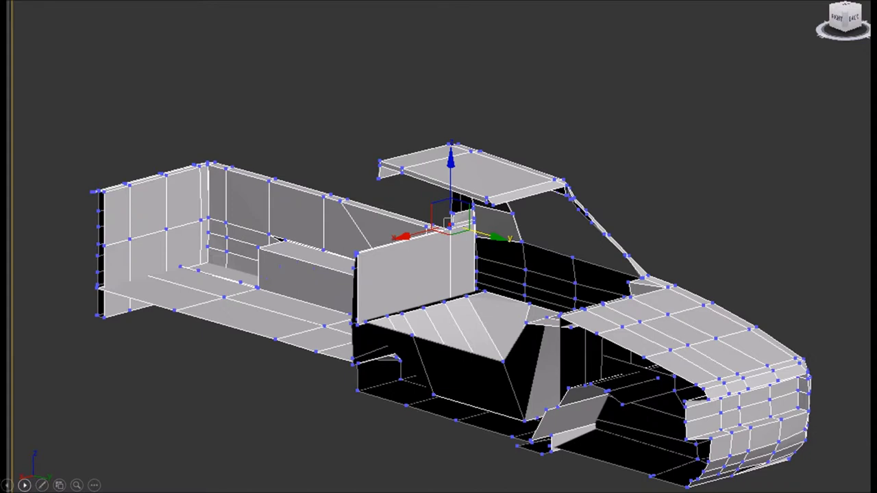
Advance to the side view of the truck bed with its red lower face.
left_click(24, 485)
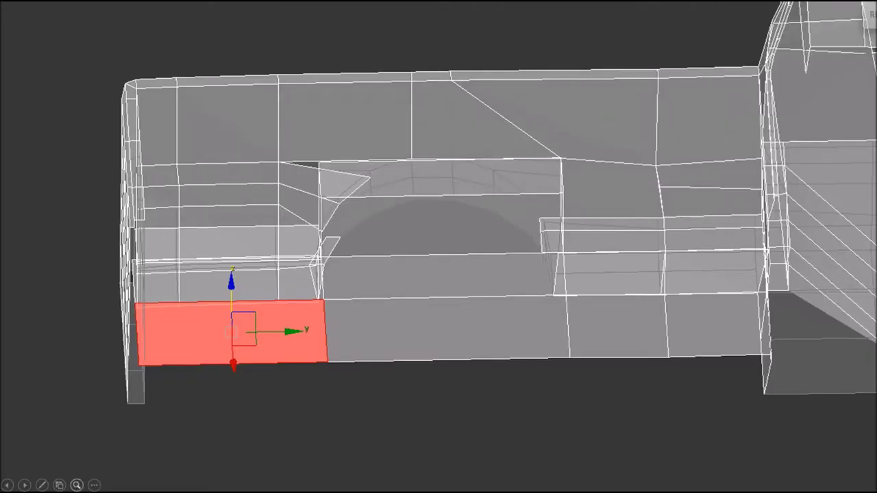
Advance past the angled truck bed and bed-corner close-ups to the Edit UVWs layout.
left_click(24, 485)
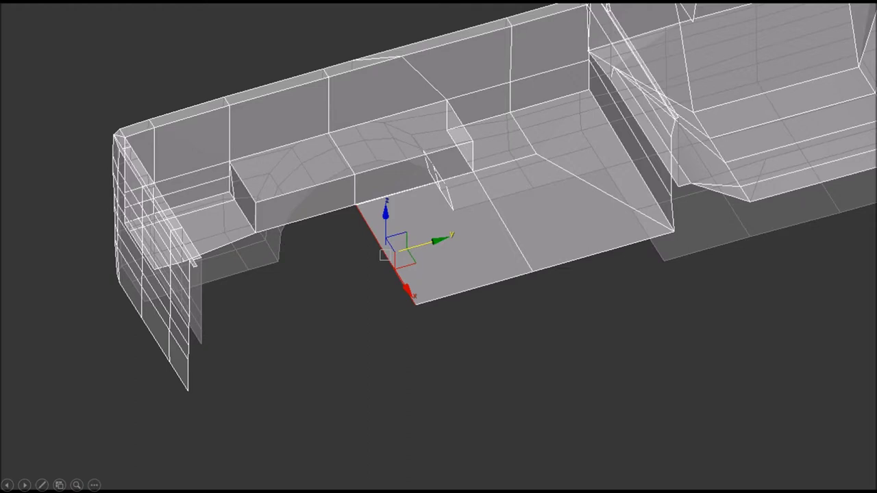
left_click(24, 485)
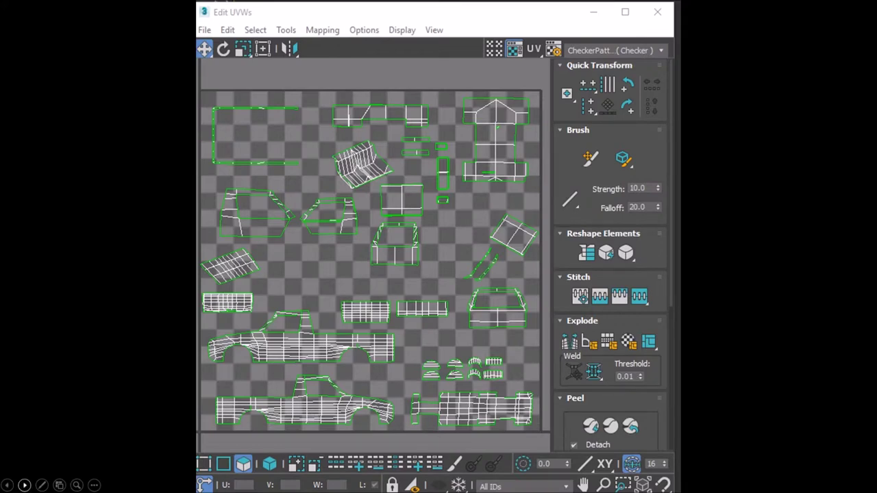
Step through the rearranged and fully packed UV layouts to the Render Setup and Light Lister slide.
left_click(24, 485)
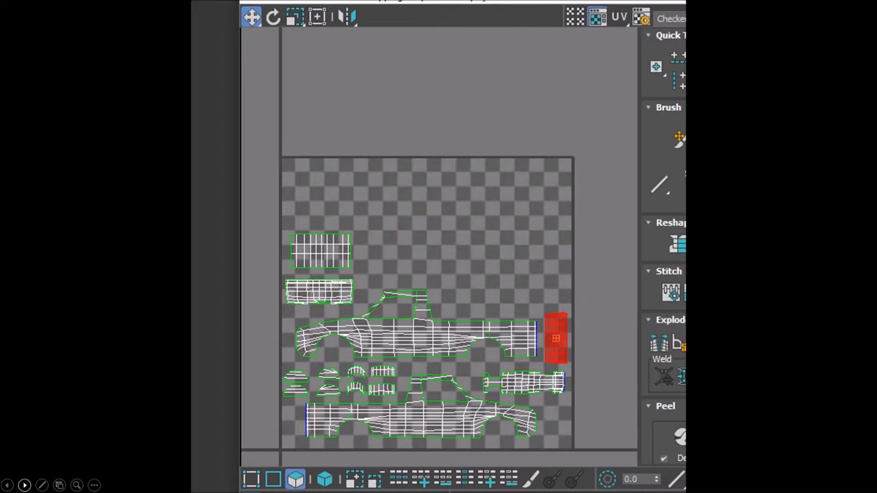
left_click(24, 485)
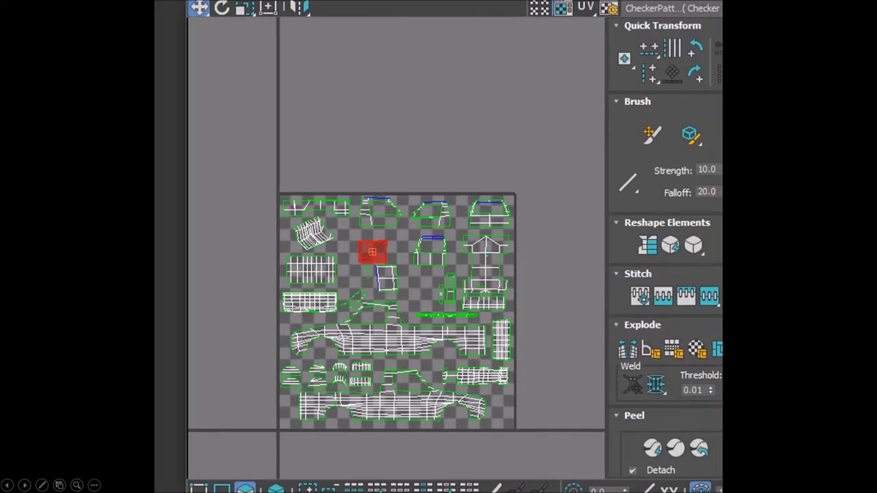
key("Right")
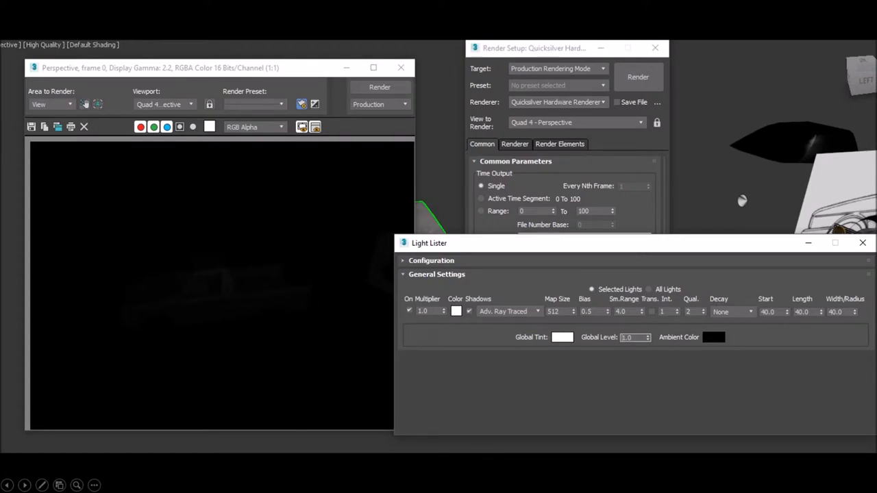
Advance through the Global Level 200.0 grey truck render to the Photoshop UV template slide.
left_click(24, 485)
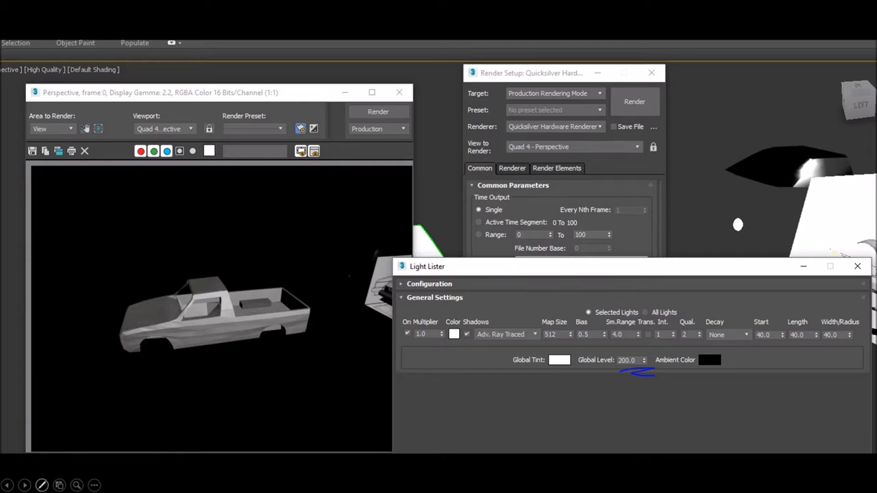
left_click(24, 485)
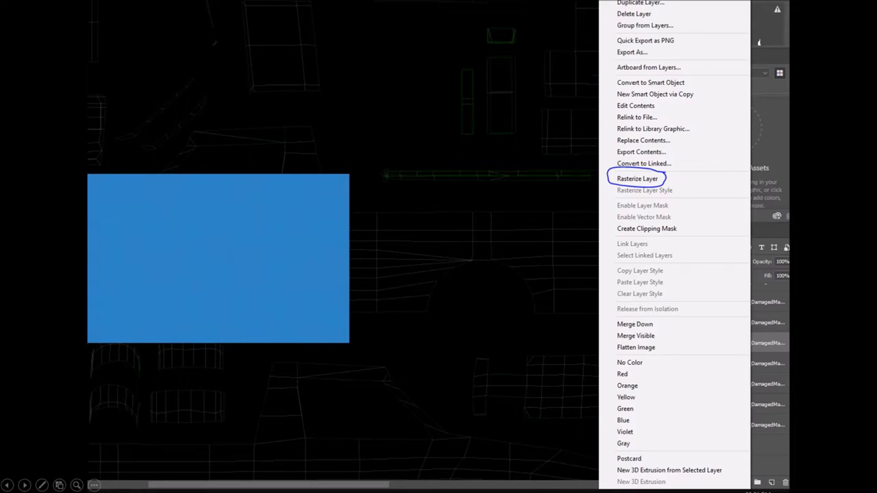
Step through the blue-fill, wood-texture and filled-in UV slides to the BODY TEXTURE.png material slide.
left_click(24, 485)
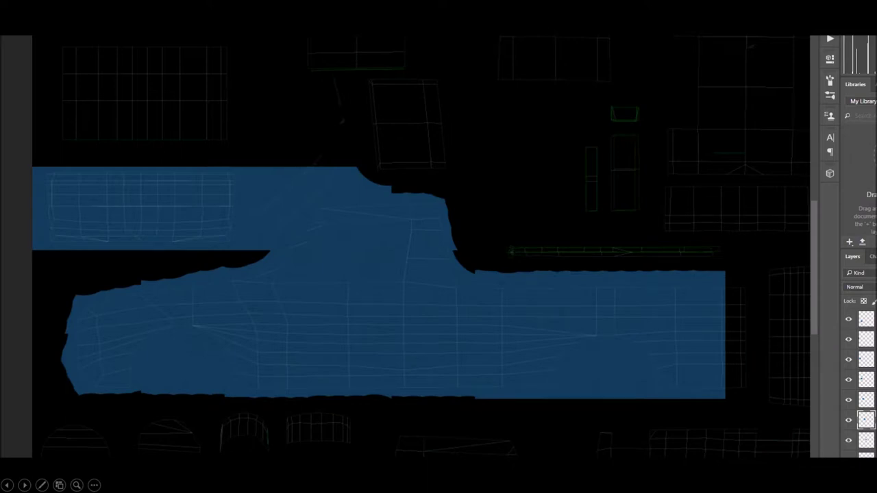
key("Right")
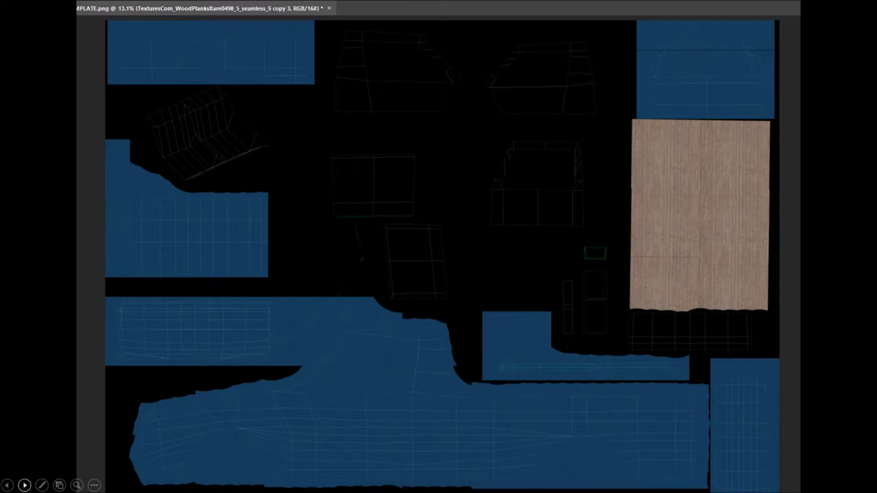
left_click(24, 485)
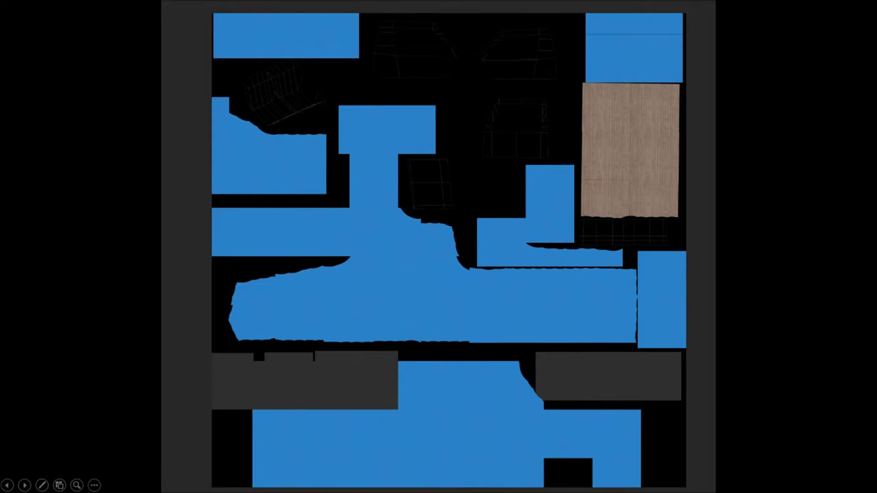
left_click(24, 485)
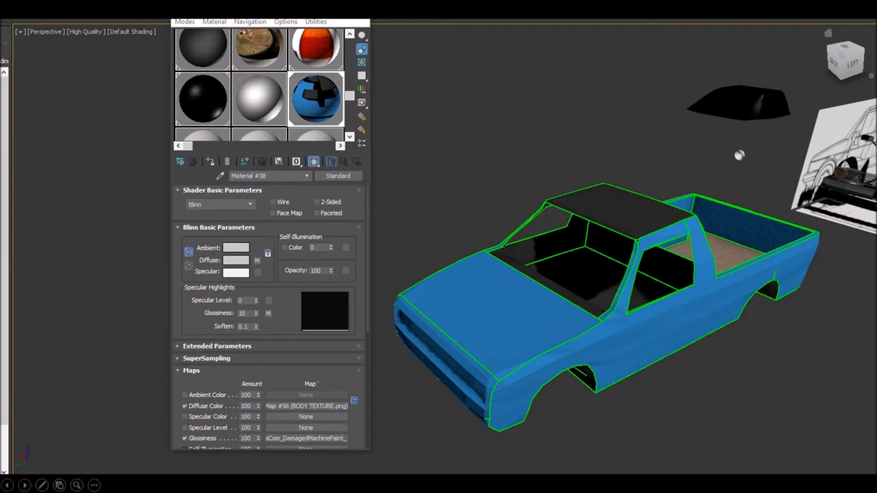
Advance past the blueprint pickup view and wireframe scene to the finished blue pickup render.
key("Right")
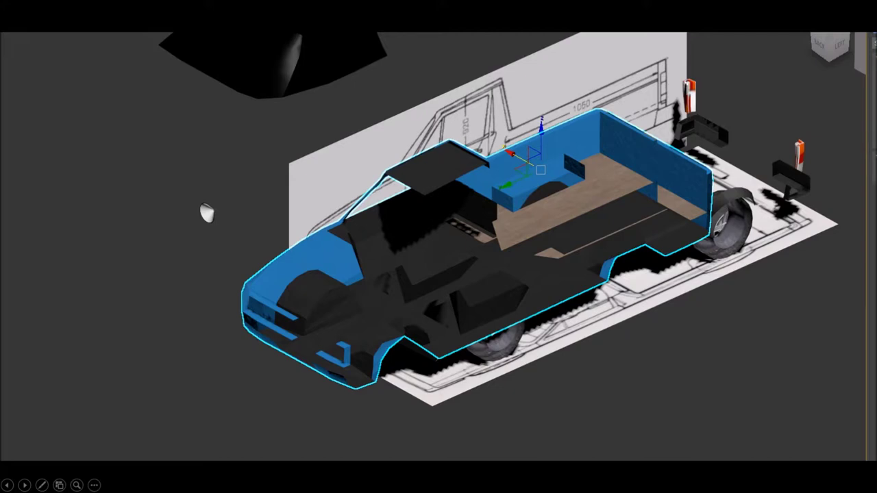
left_click(24, 485)
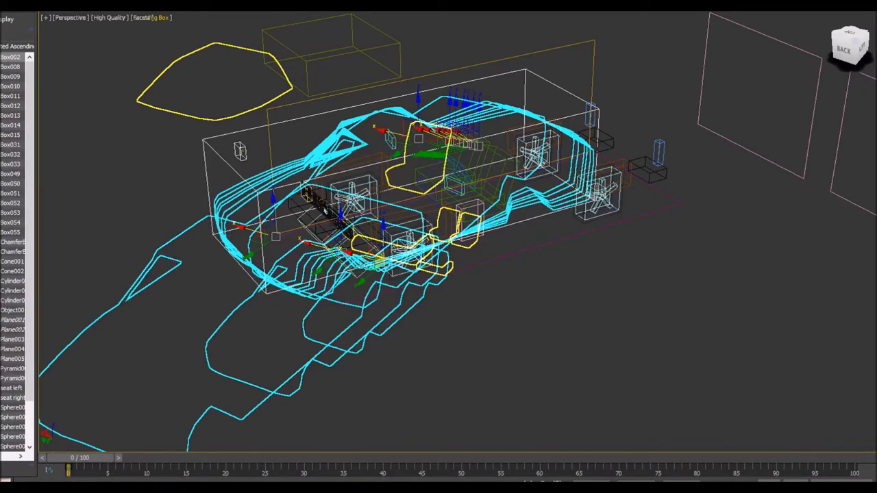
left_click(24, 485)
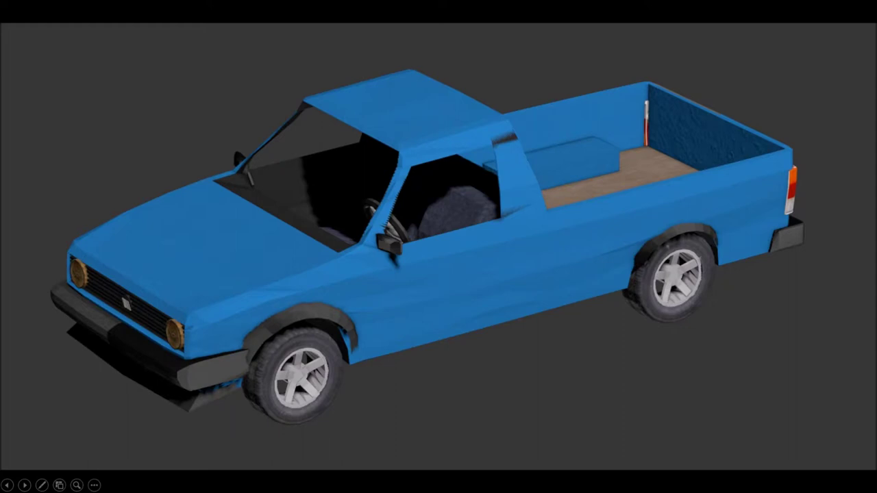
Show the front close-up render, then the grille blueprint close-up with the amber disc.
left_click(24, 484)
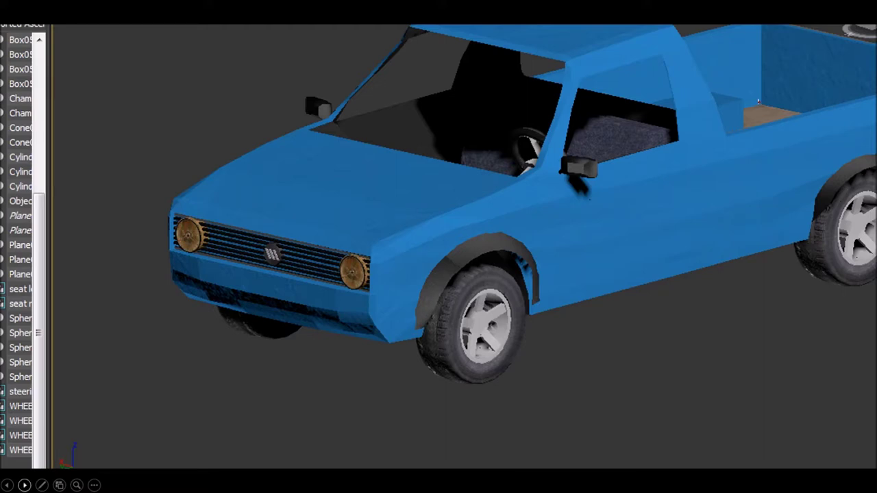
left_click(24, 484)
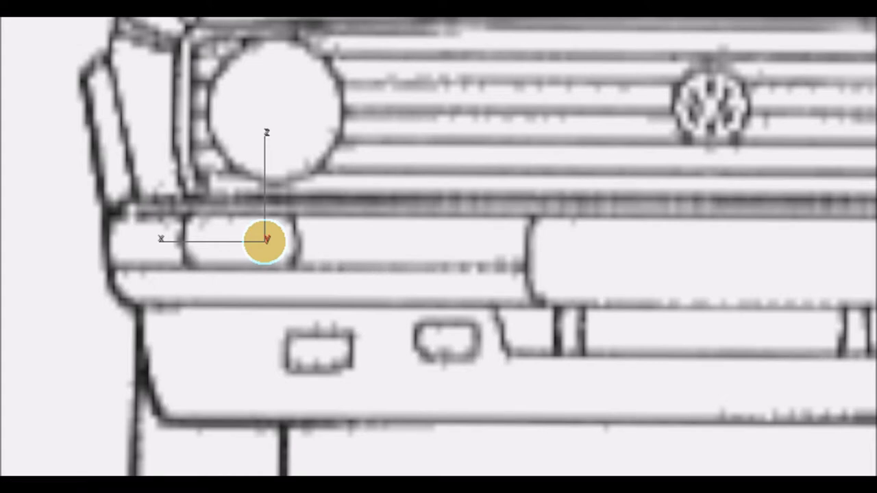
Step through the cylinder, box, Edit Poly and soft-bend slides to the bent cyan bar with two cylinders.
key("Right")
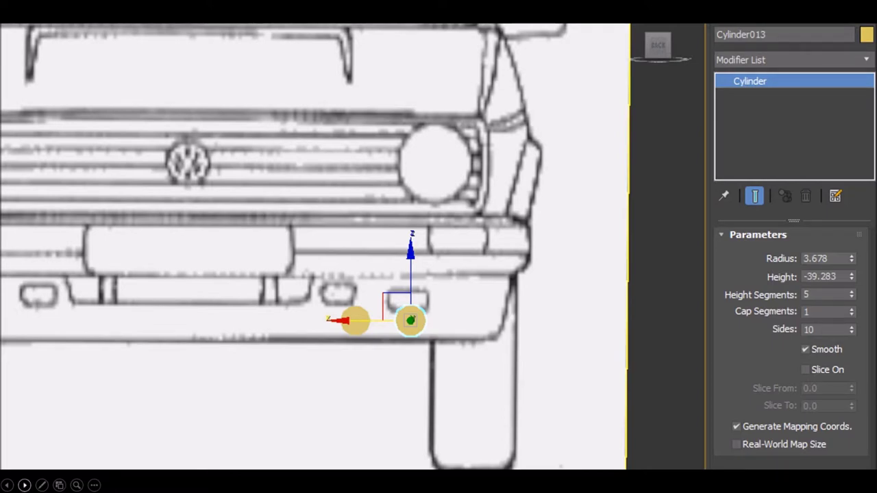
left_click(24, 485)
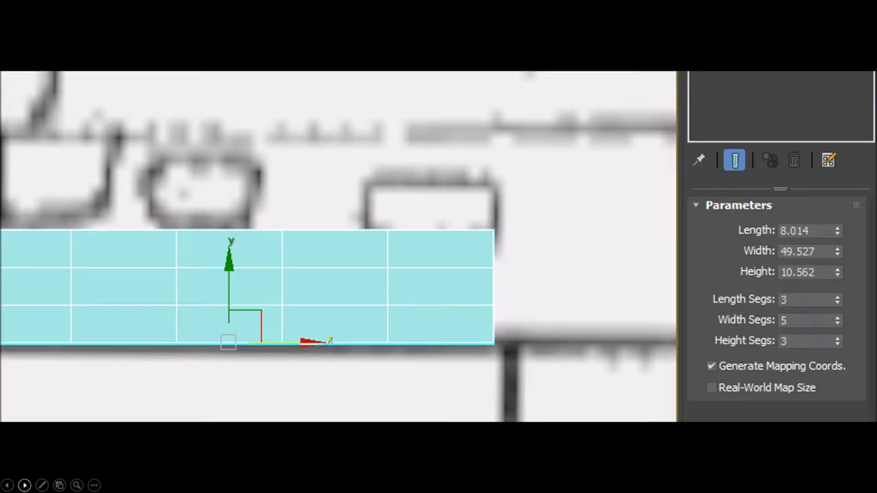
left_click(24, 485)
left_click(24, 485)
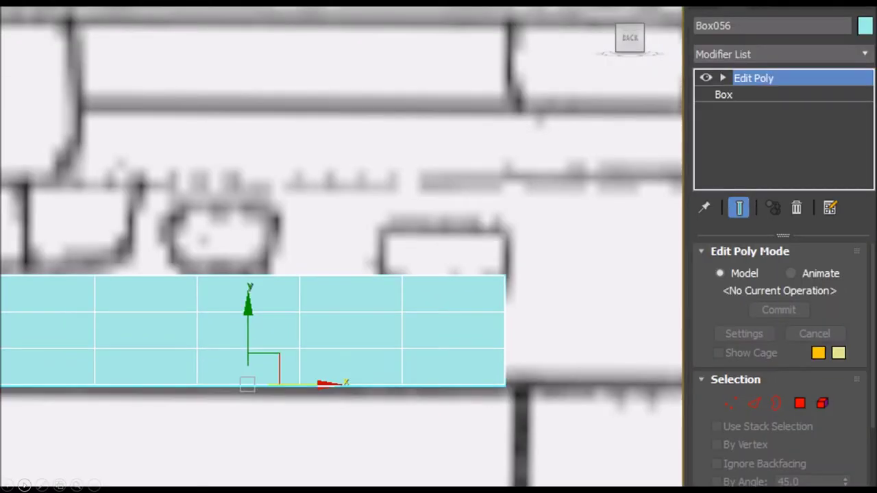
left_click(24, 485)
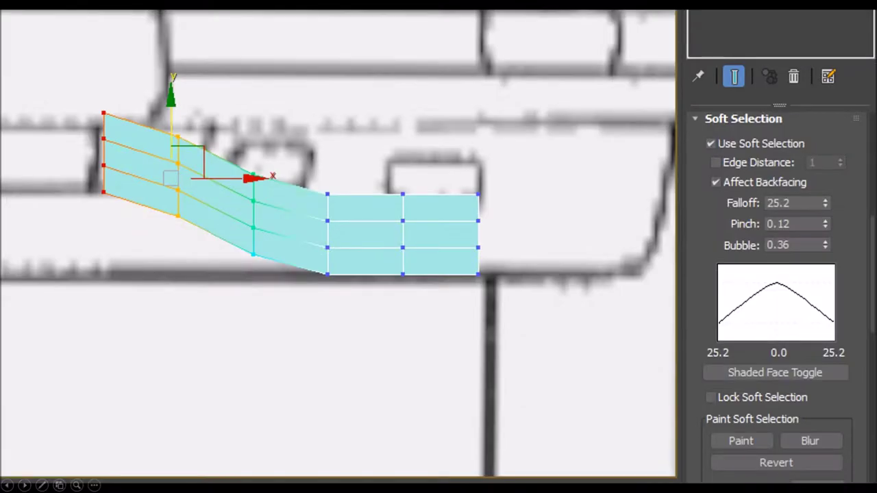
left_click(24, 485)
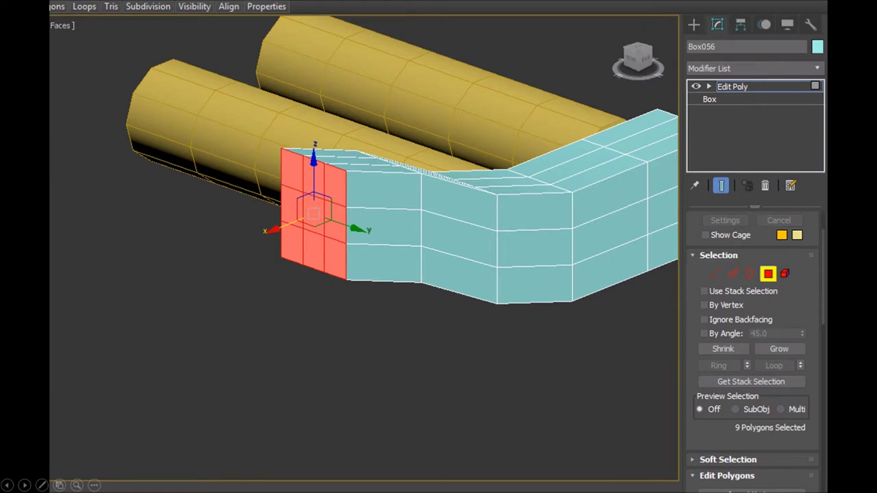
left_click(24, 485)
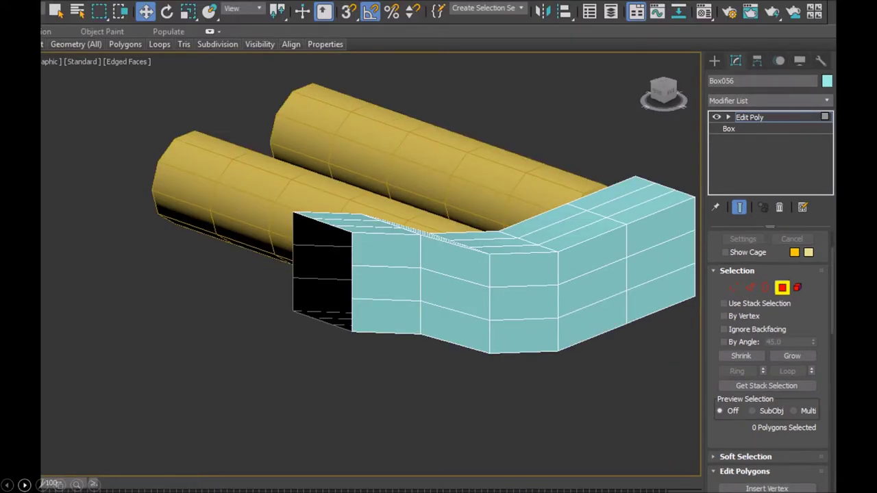
left_click(24, 485)
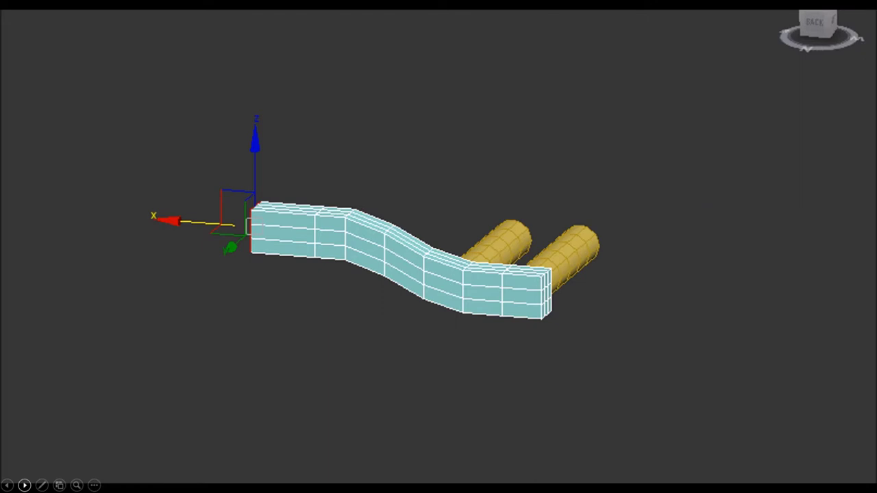
Advance past the soft-selected vertices slide to the flat blade panel at the bar's far end.
left_click(24, 485)
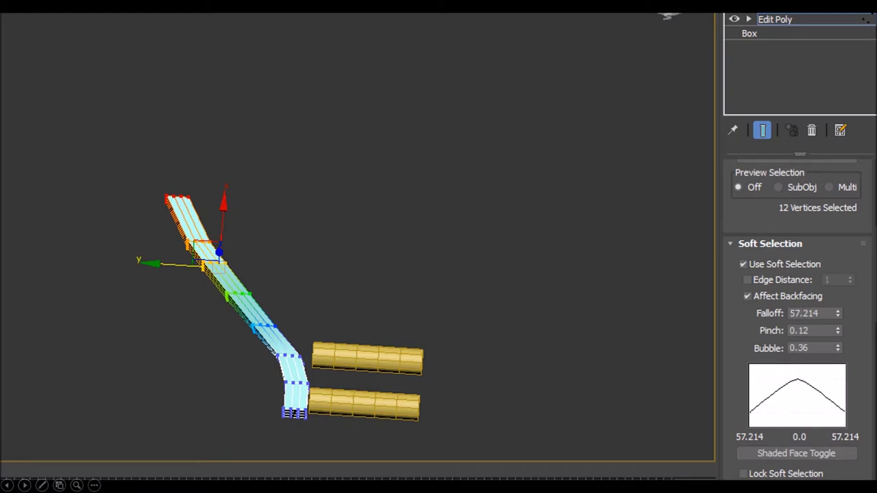
left_click(24, 485)
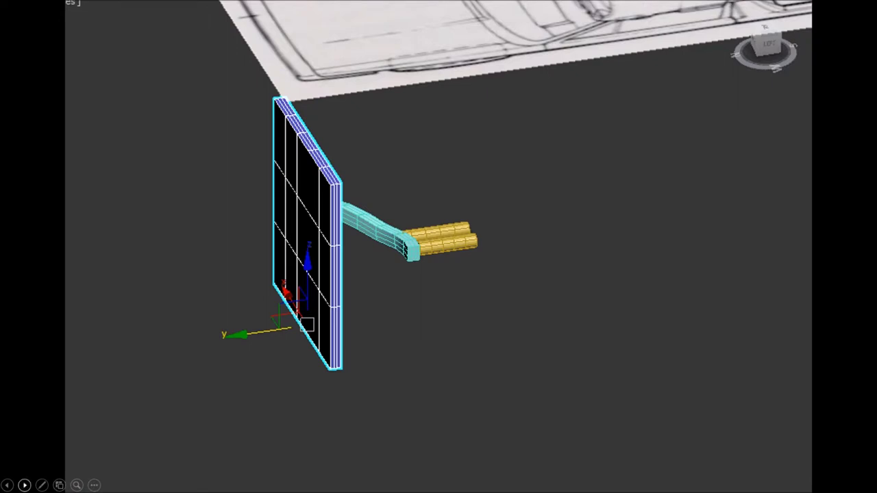
Go from the closer panel view to the red V-shaped snow plow reference photo.
left_click(24, 485)
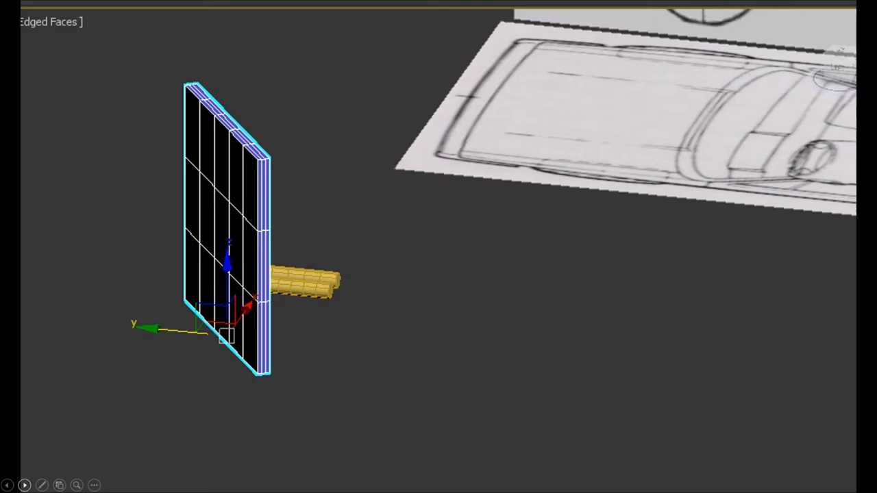
left_click(24, 485)
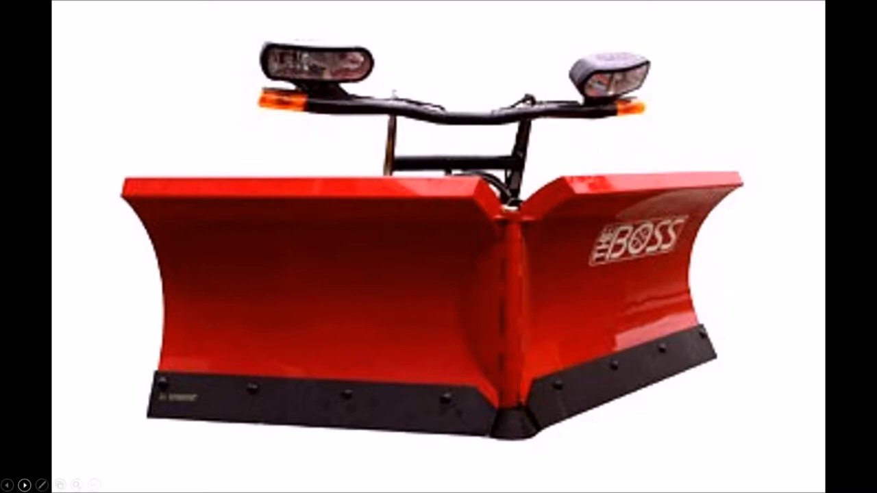
Advance through the 6-segment panel and Bend slides to flat Box057 sized 7.059 × 127.067 × 138.244.
left_click(24, 485)
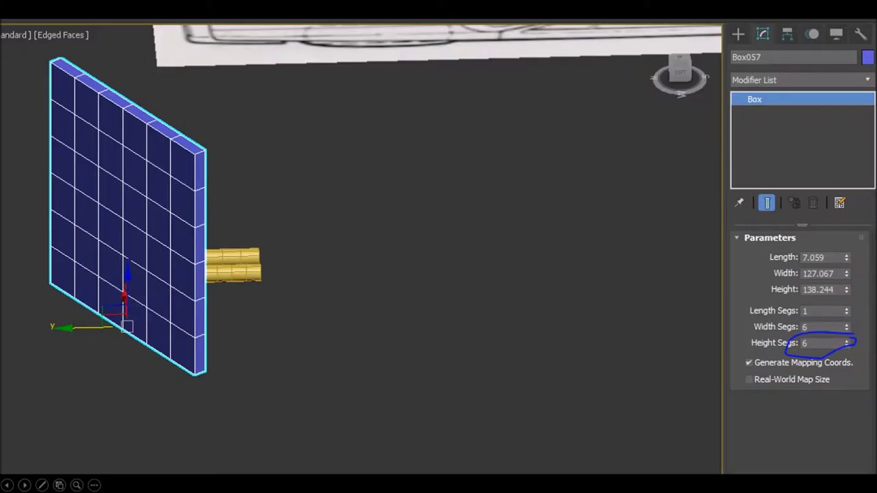
key("Right")
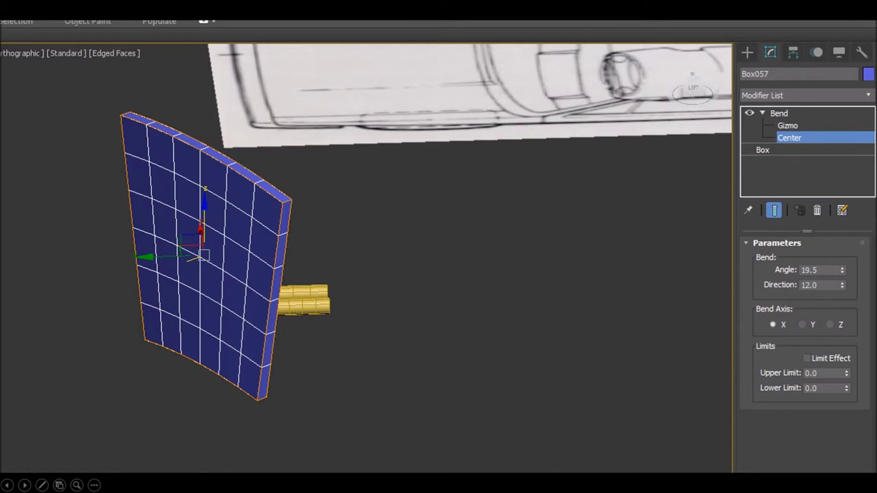
left_click(24, 485)
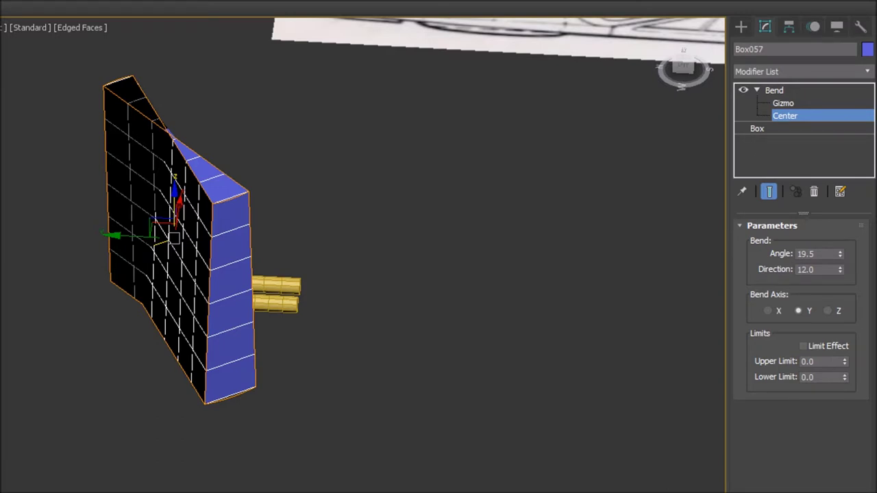
key("Right")
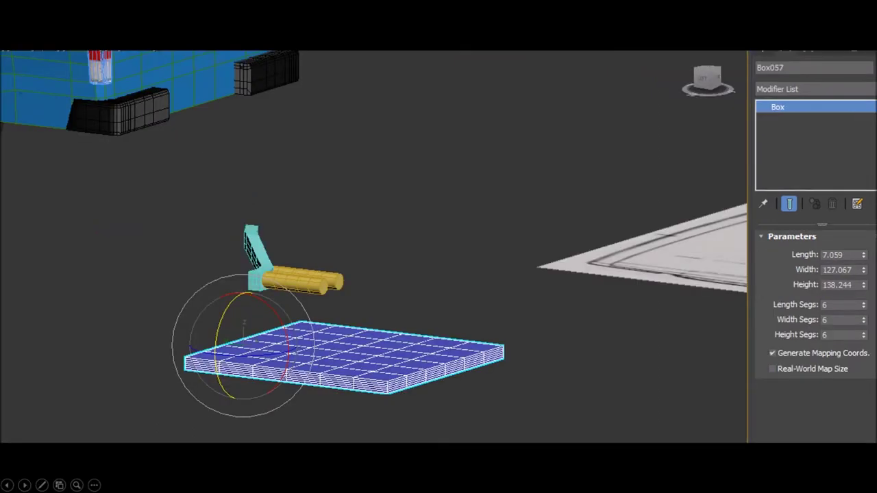
Show the front blueprint view, the plate bent into a curved blade, then the Symmetry-mirrored plow.
left_click(24, 485)
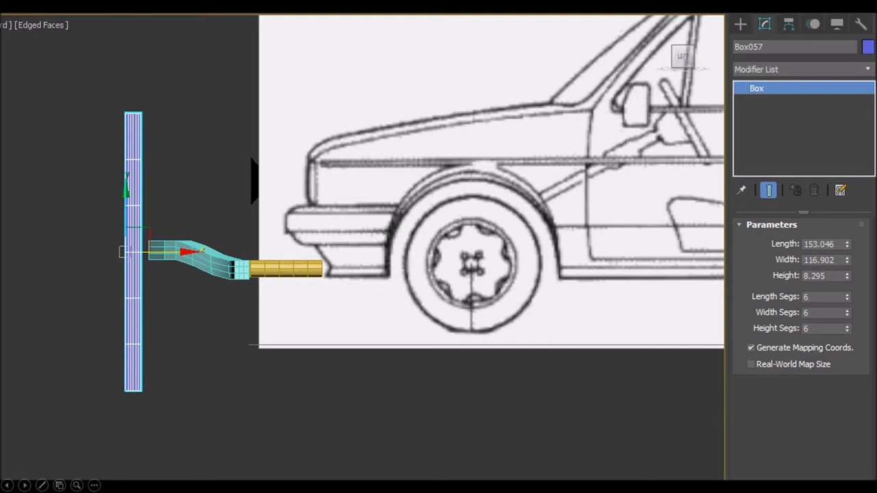
left_click(24, 485)
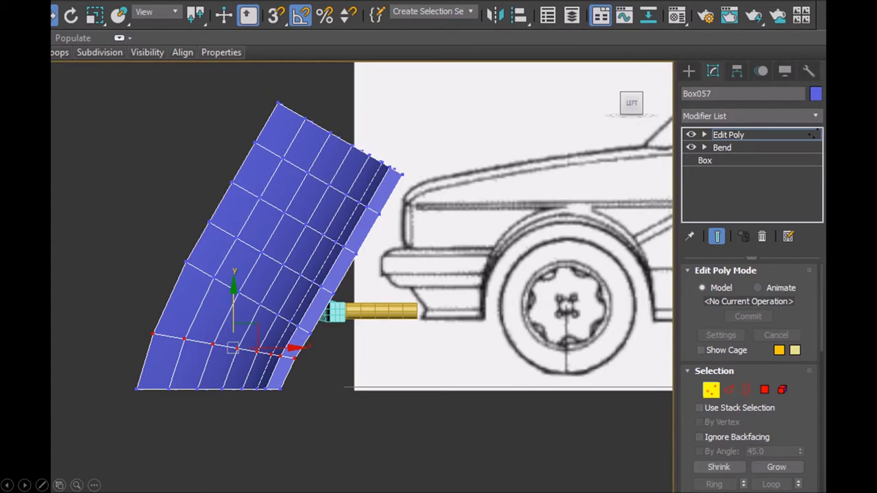
left_click(24, 485)
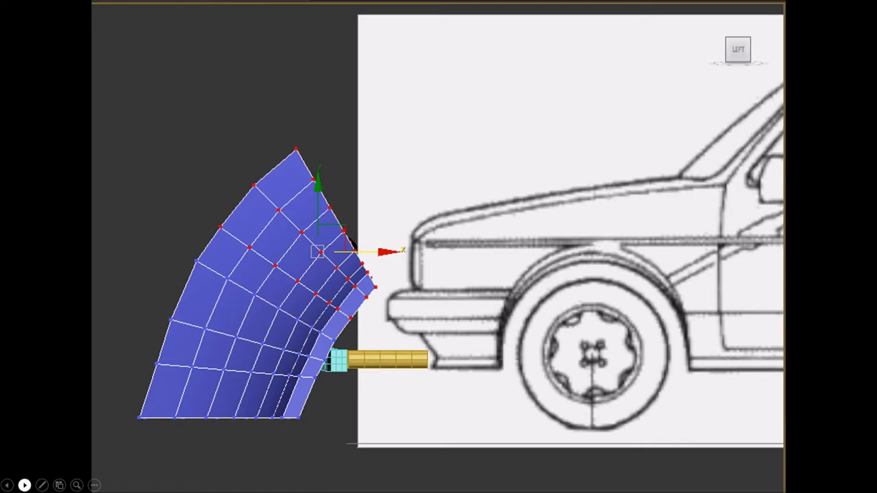
left_click(24, 485)
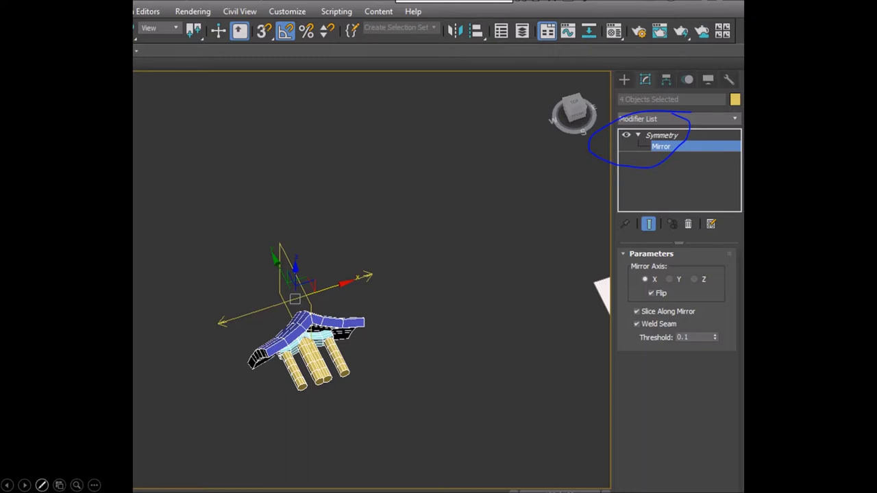
Show the mirrored plow close-up, its vertex editing, and the V-shaped blade from above.
left_click(24, 485)
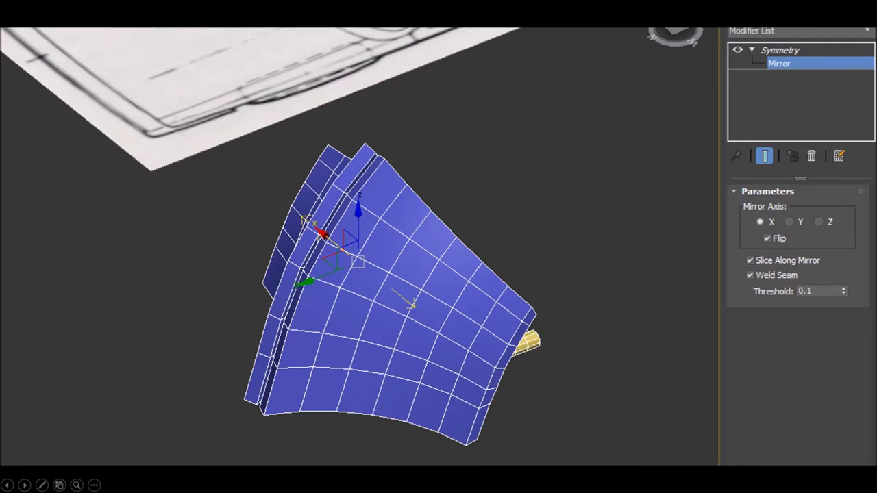
left_click(24, 485)
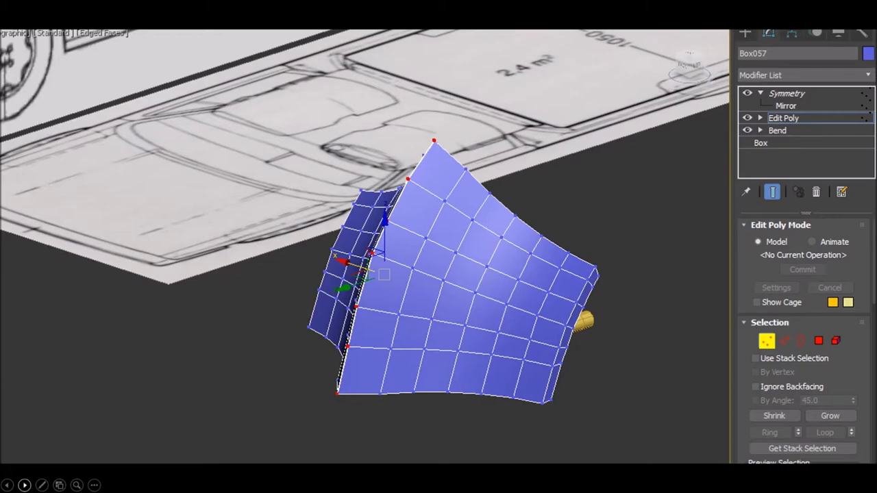
left_click(24, 485)
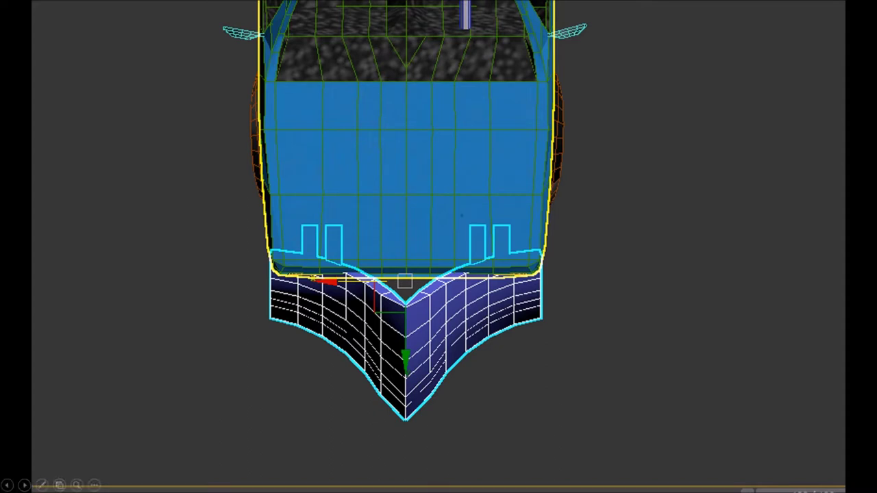
Show the plow's raised central peak, then the blade fitted against the pickup's bumper.
left_click(24, 485)
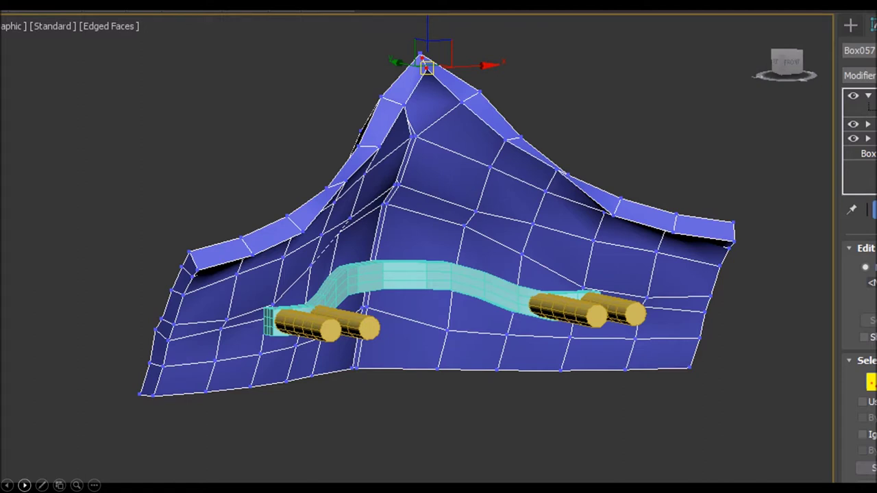
left_click(24, 485)
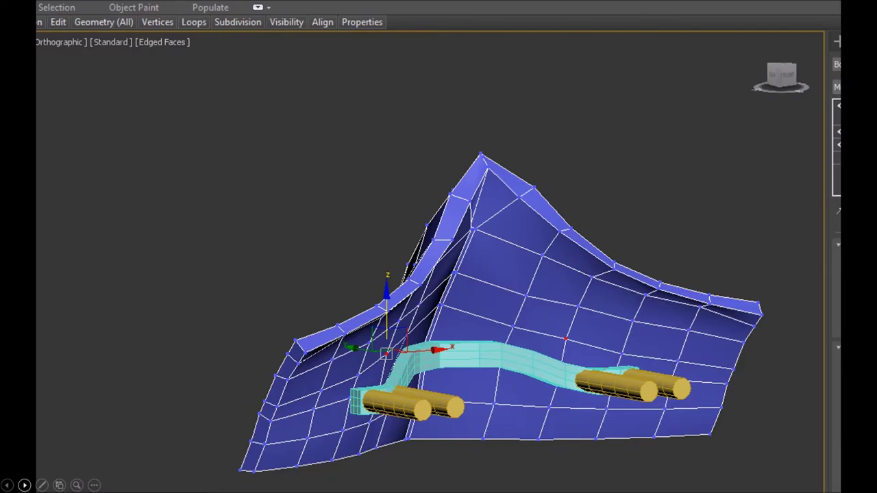
left_click(23, 485)
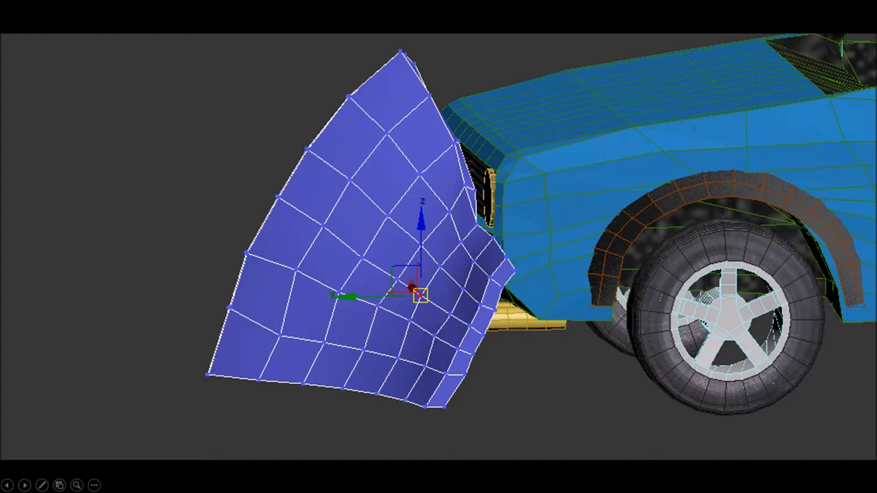
Show the whole pickup with its plow, then Pyramid001 sitting on the blade's lower edge.
left_click(24, 484)
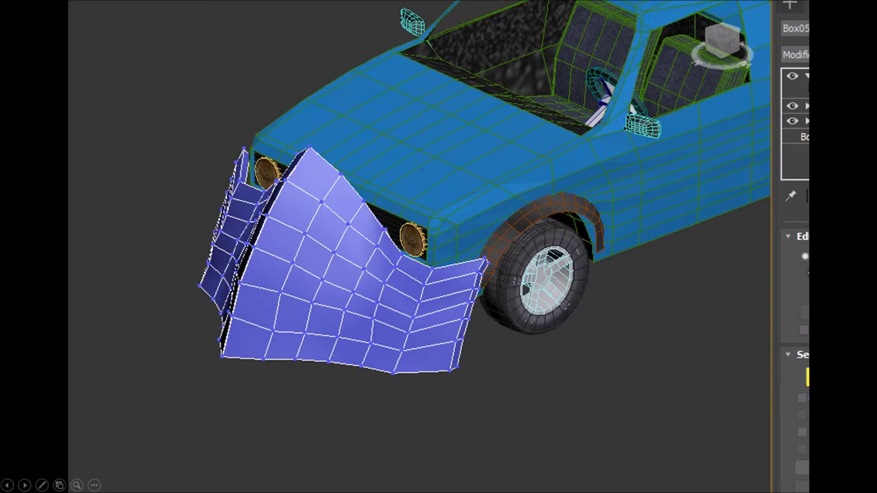
left_click(24, 485)
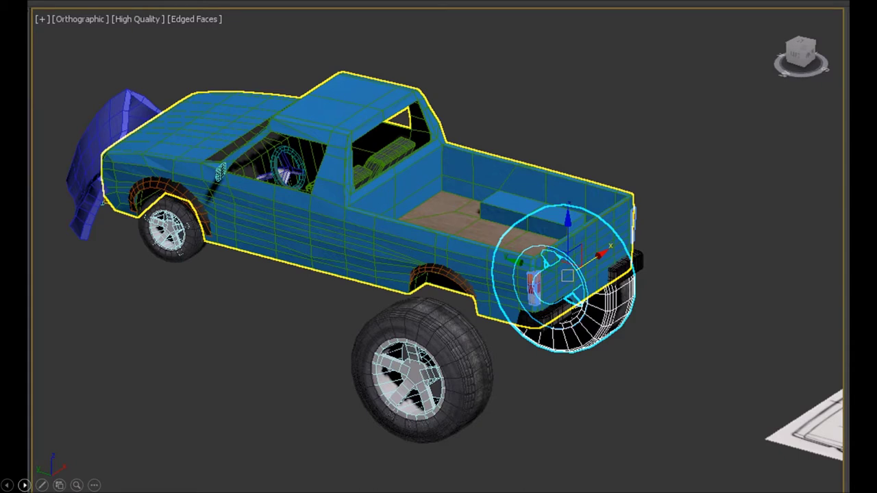
left_click(24, 485)
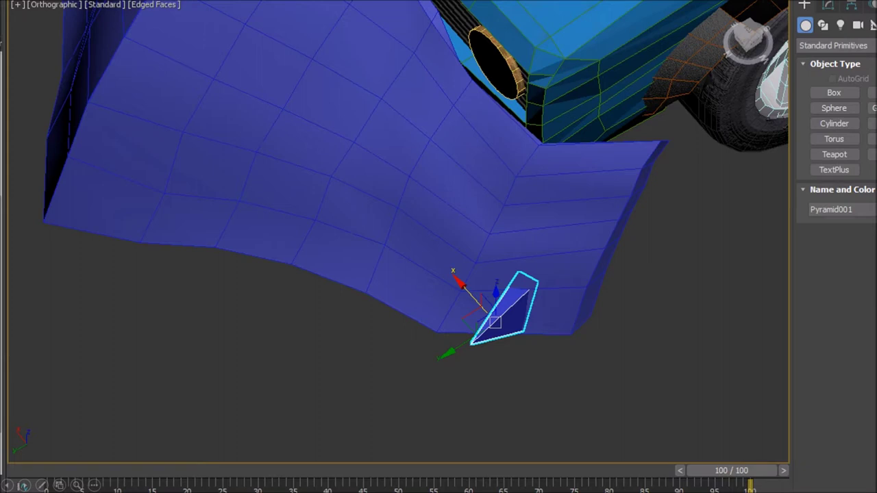
Step through close, front and full-car views of the pyramid spike rows, with Pyramid015 mirrored on X.
left_click(25, 485)
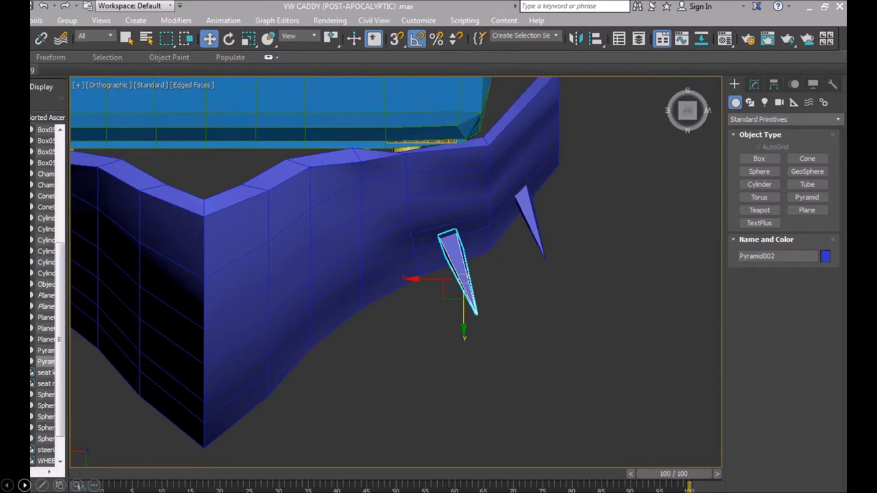
left_click(24, 485)
left_click(24, 484)
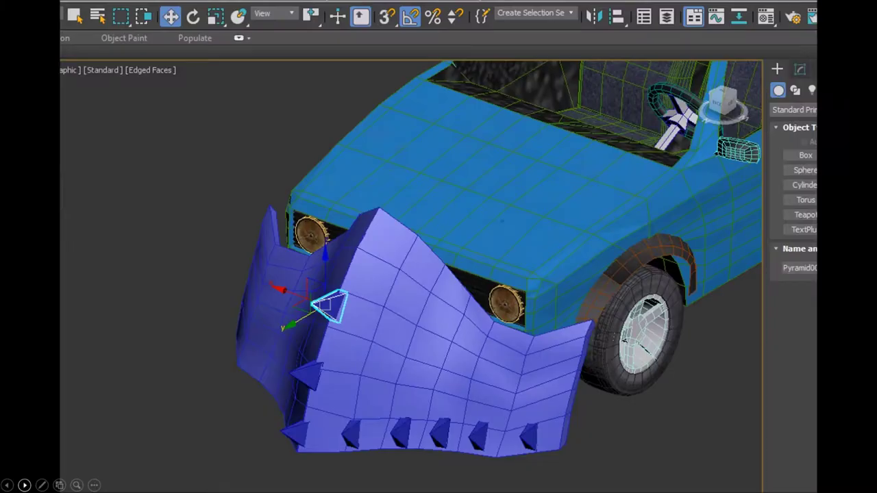
left_click(25, 485)
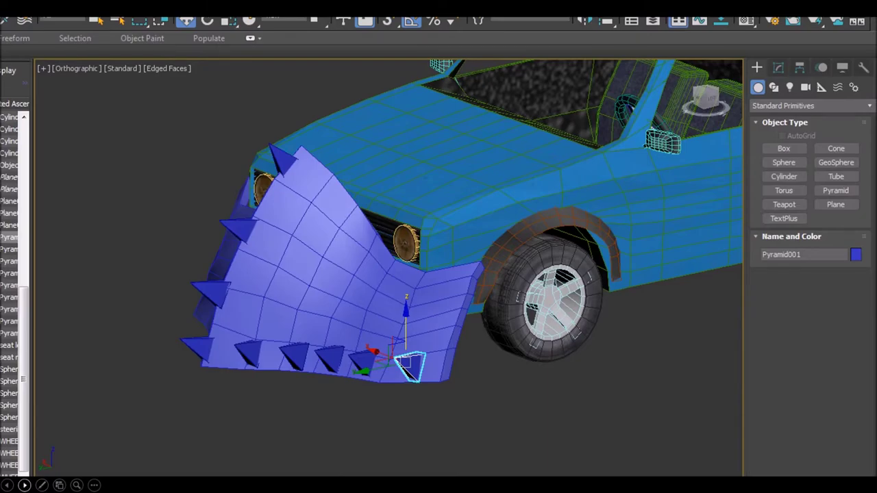
left_click(25, 485)
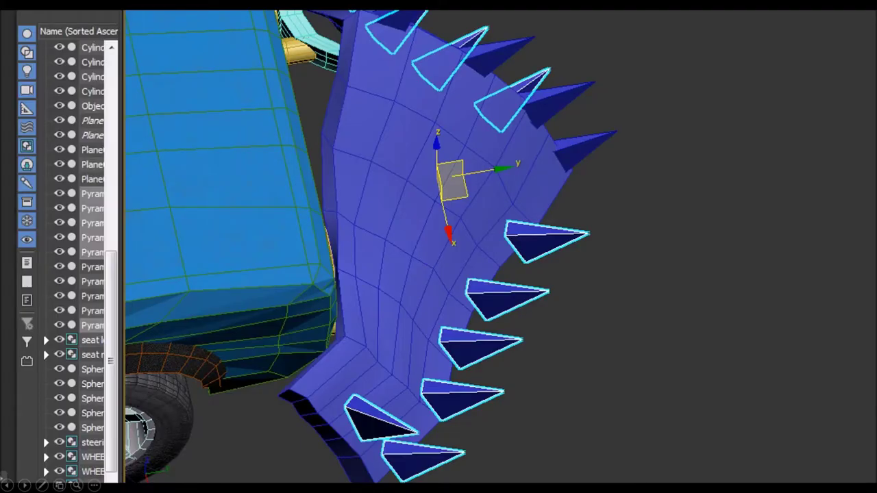
left_click(24, 485)
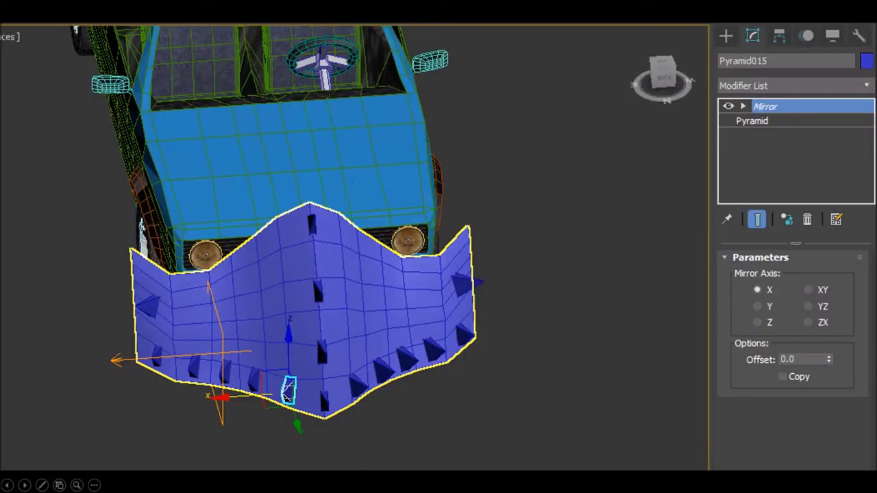
left_click(25, 485)
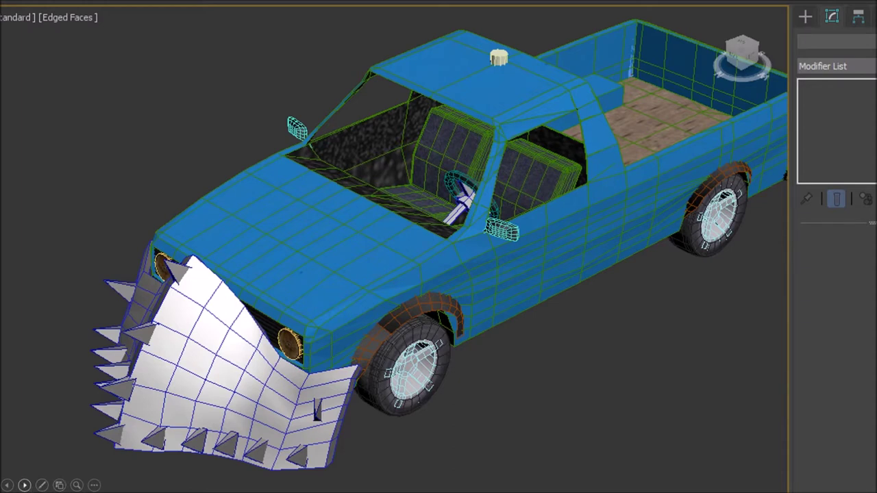
Advance to the side view with the reference drawing for the spear.
left_click(25, 485)
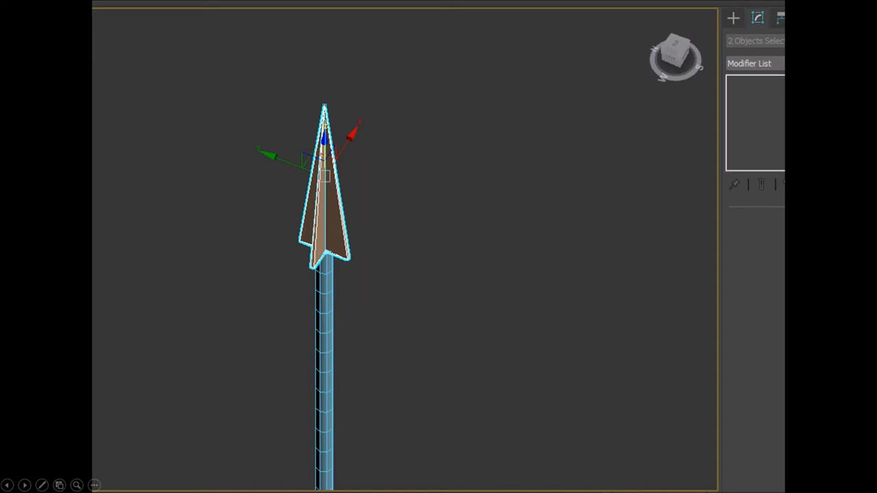
Show the spear head's flared, swept-back barbs in front and perspective views, then the side-mirror part.
left_click(24, 485)
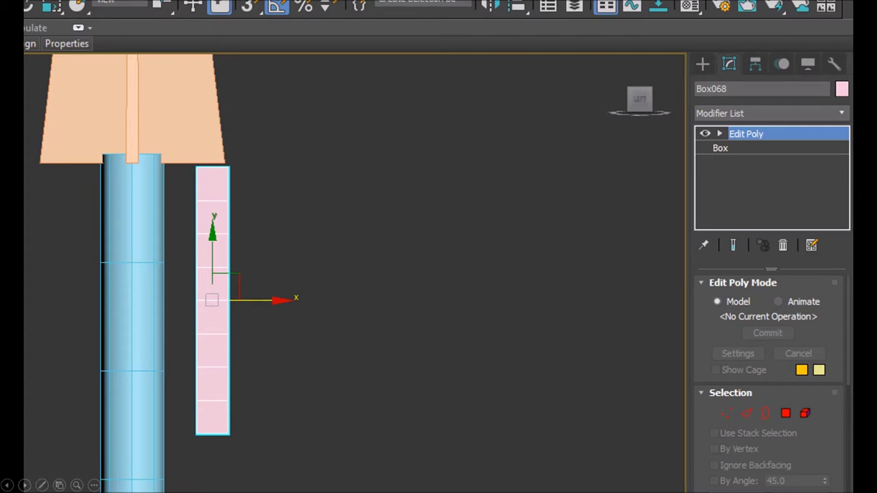
left_click(24, 485)
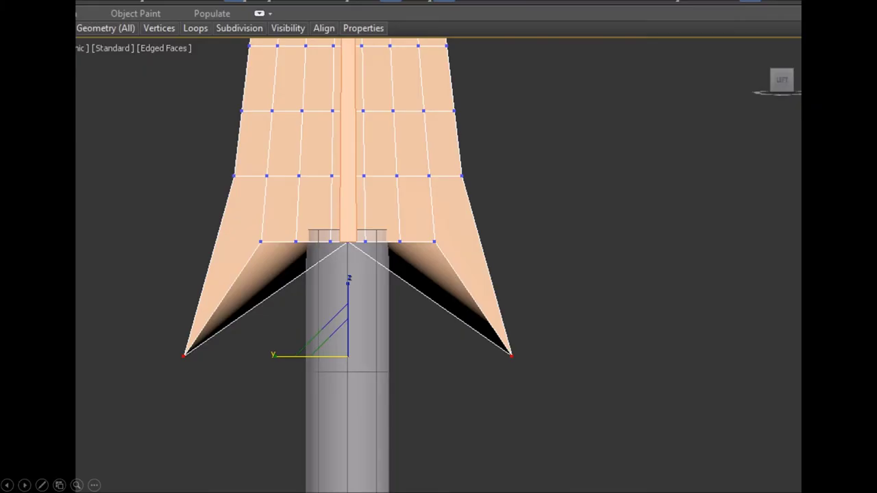
left_click(24, 485)
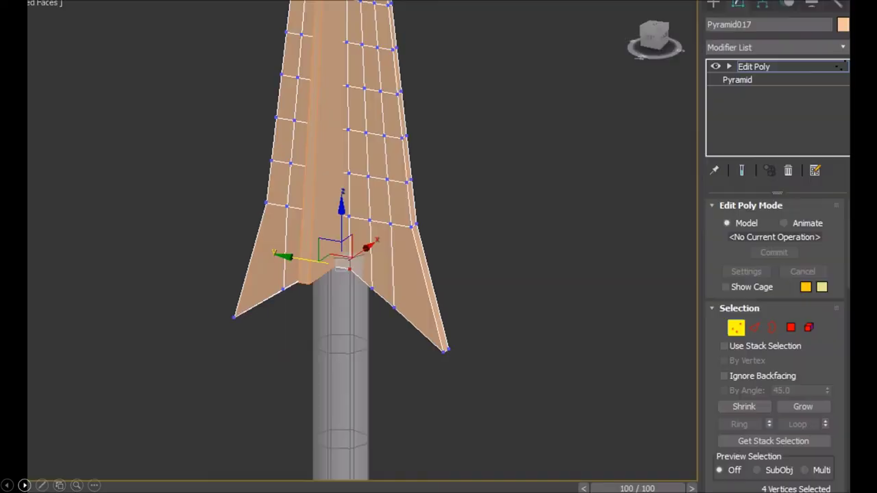
left_click(23, 485)
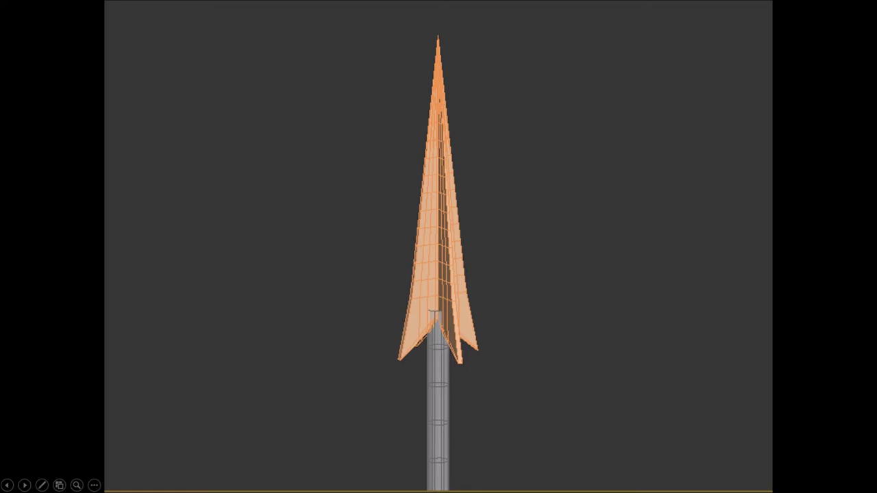
left_click(24, 485)
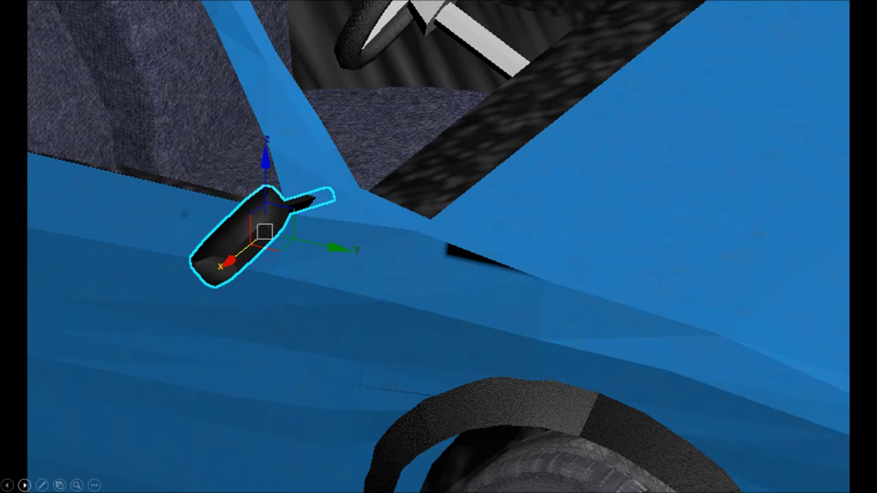
Advance to the cyan jerrycan wireframe mesh with its stepped, notched top.
left_click(24, 484)
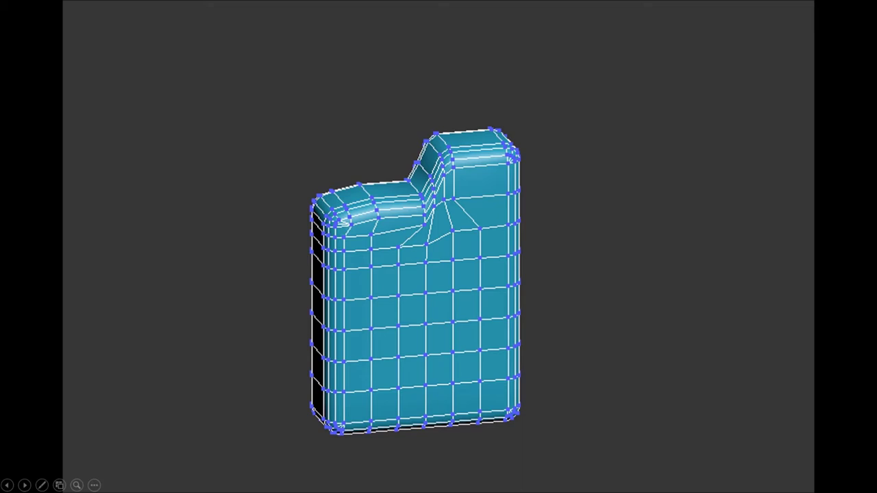
Page through the jerrycan viewport, close-up and wireframe shots to the tire holding ChamferCyl006.
left_click(24, 485)
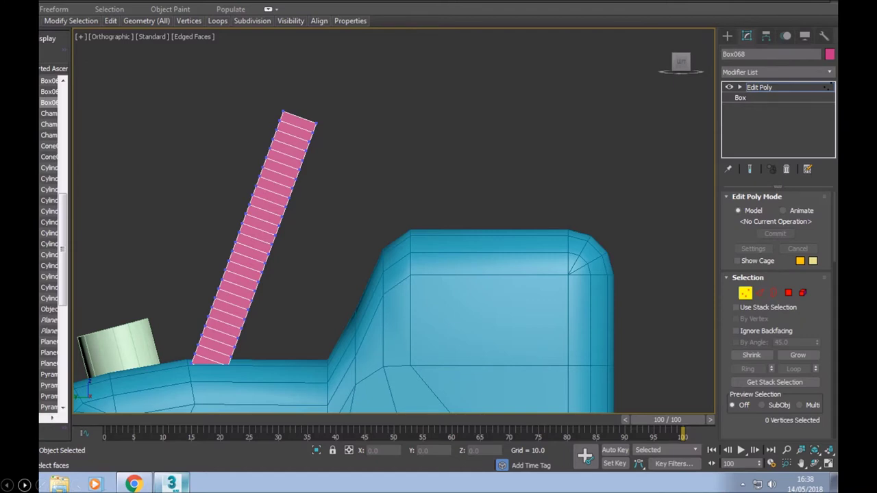
left_click(24, 485)
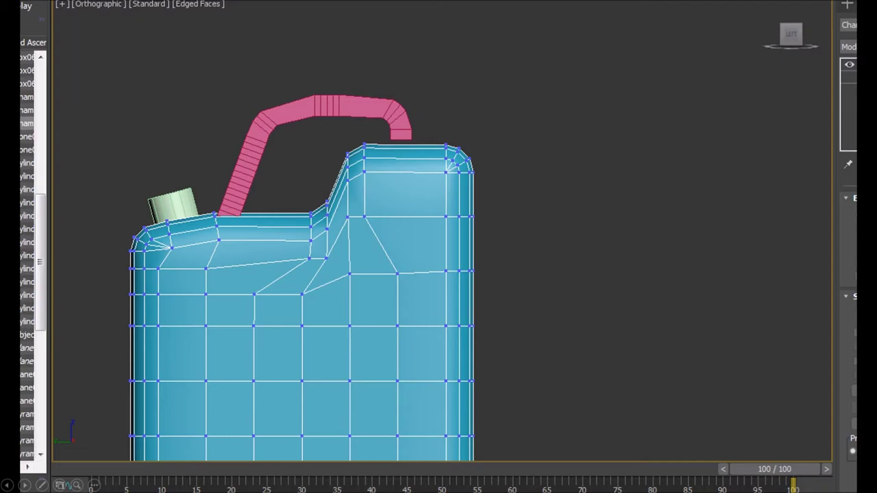
left_click(24, 485)
left_click(24, 485)
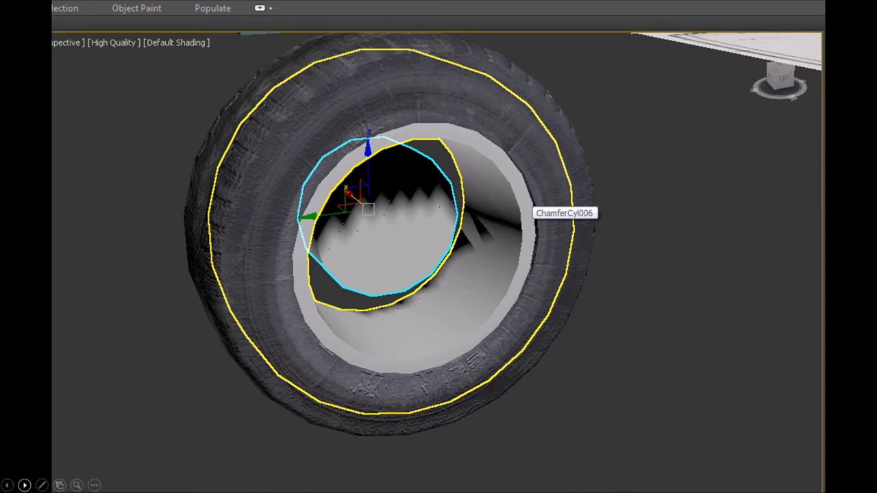
Page through the cap vertex ring, unwrapped UV layout and rusty wheel slides to the spiked pickup.
left_click(24, 485)
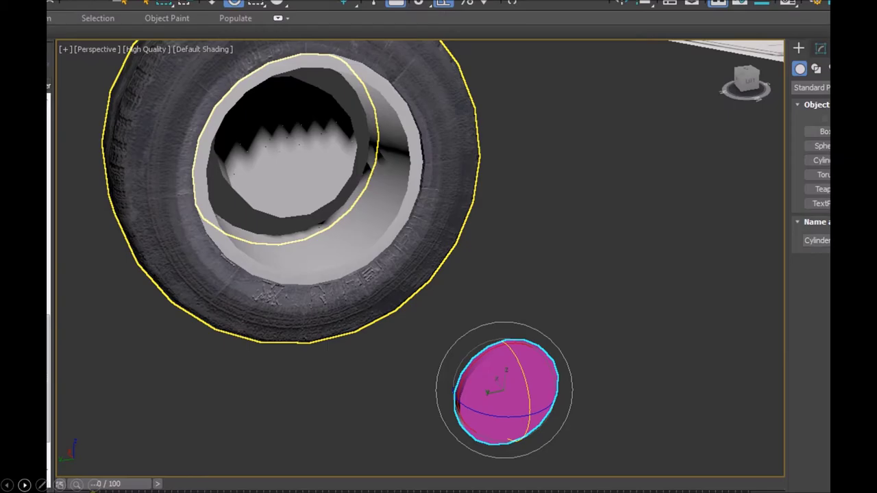
left_click(24, 485)
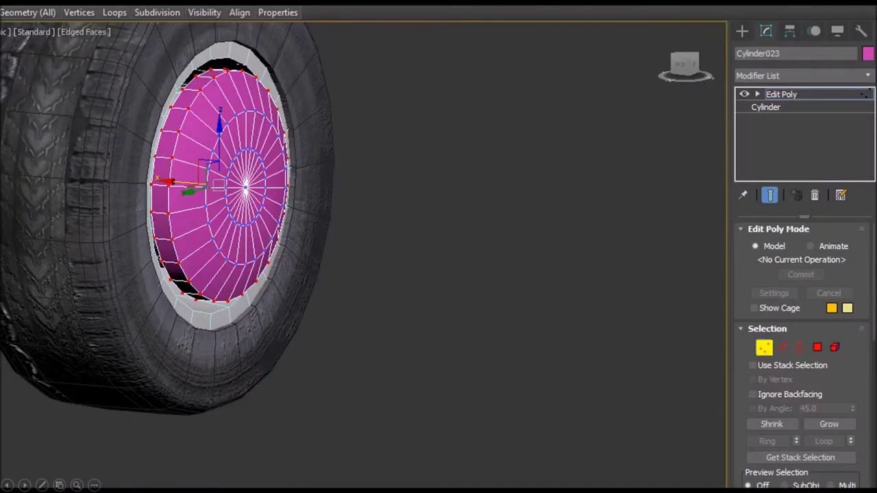
left_click(24, 485)
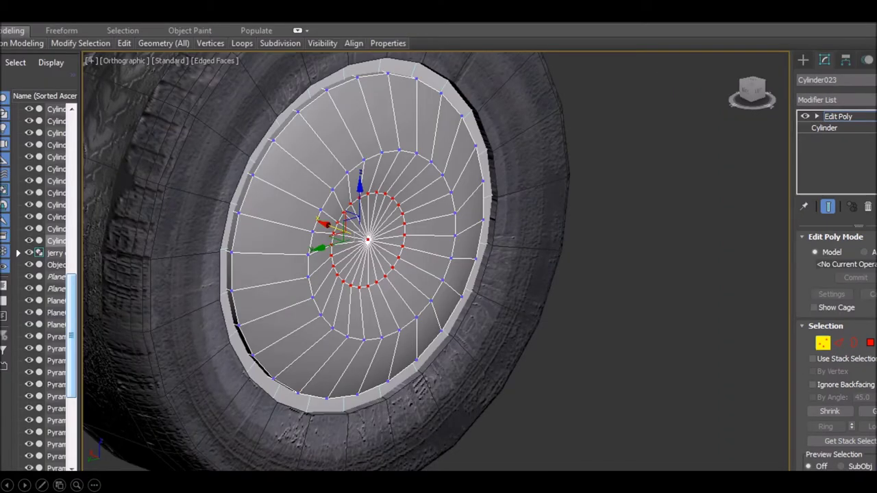
left_click(24, 485)
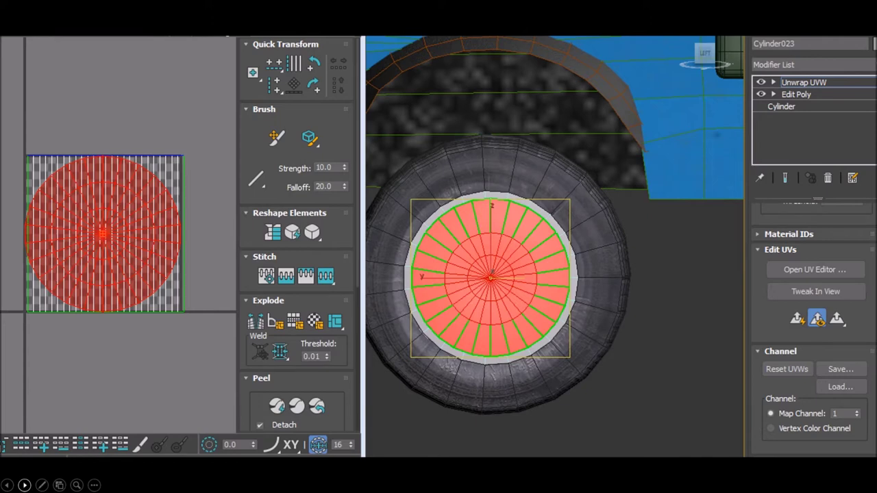
left_click(24, 485)
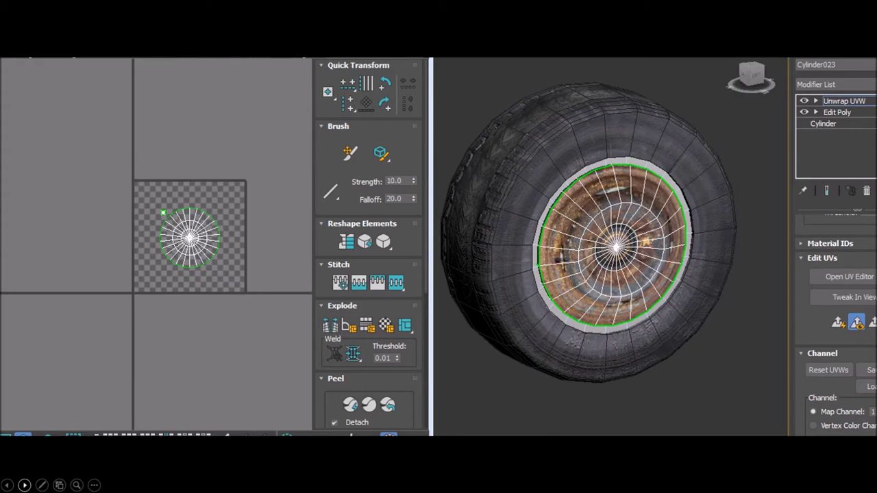
left_click(24, 485)
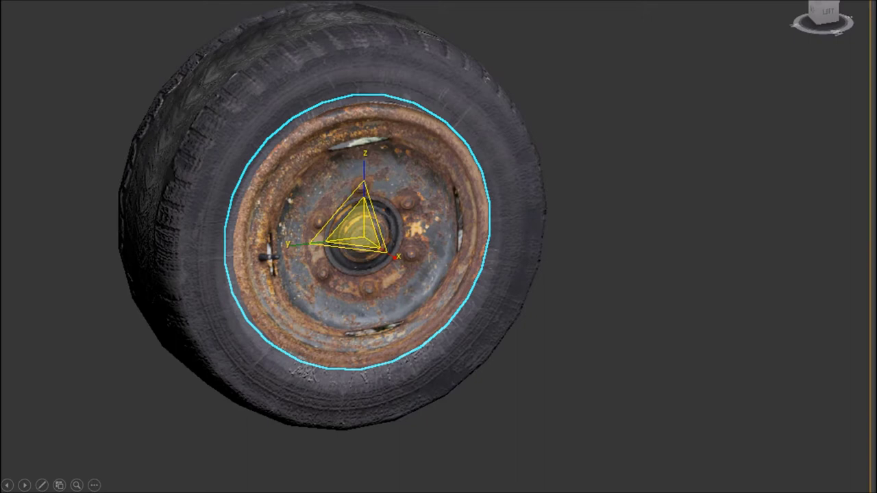
left_click(24, 485)
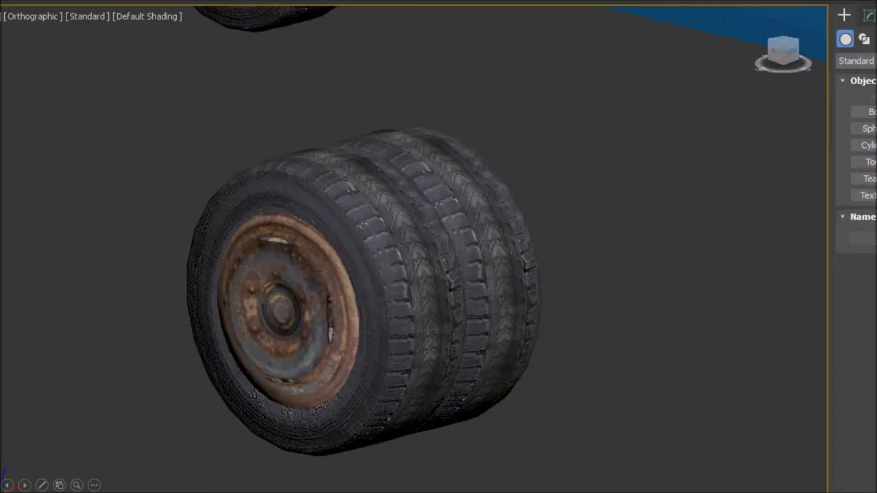
key("Right")
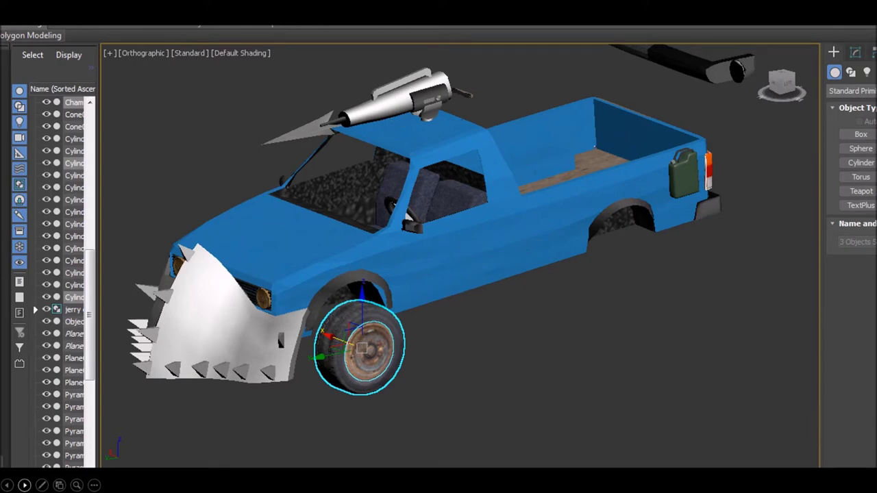
Show the pink Damper001 shock absorber leaning against the rusty wheel.
left_click(24, 485)
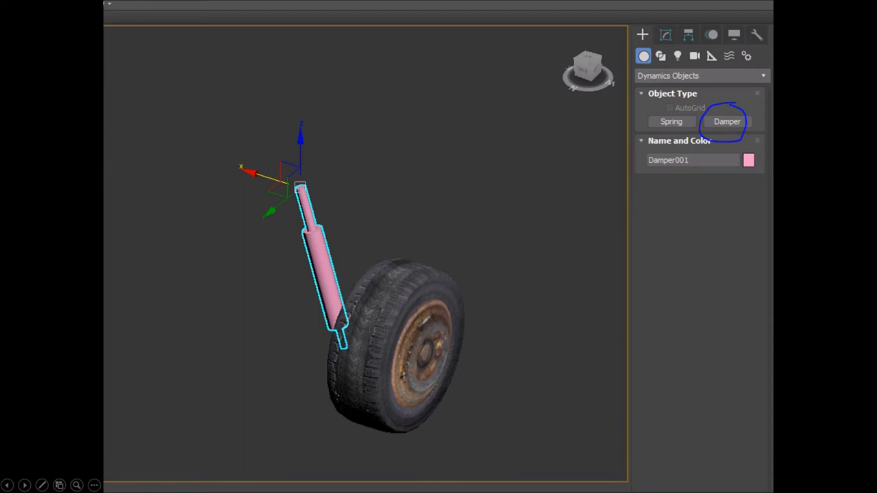
Page past the 8.5-turn Spring001 coilover and tire close-up to the soft-selected Edit Poly box.
left_click(24, 485)
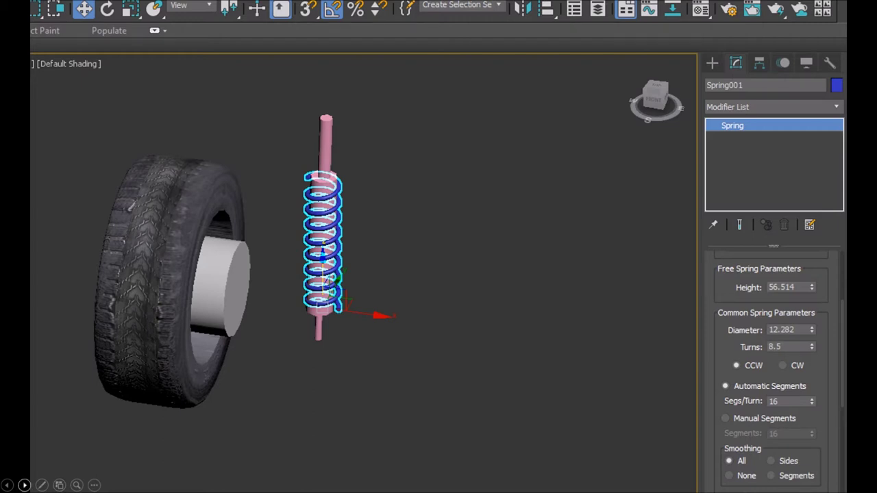
left_click(24, 485)
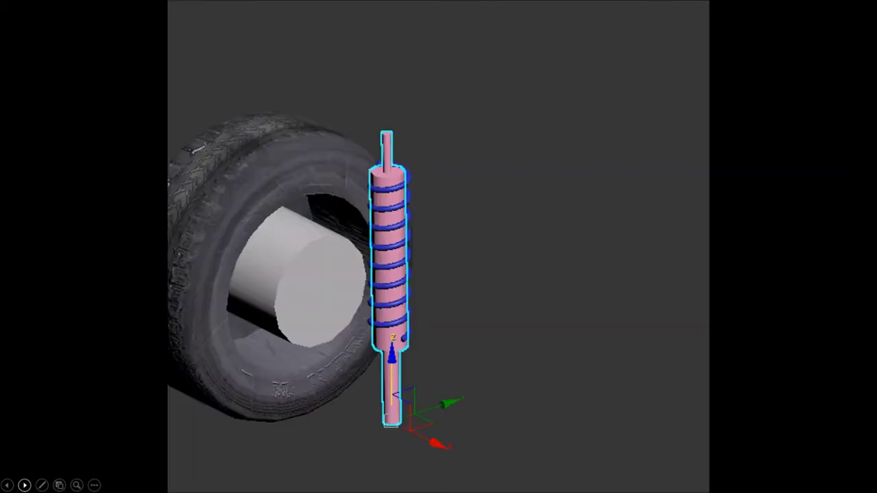
left_click(24, 485)
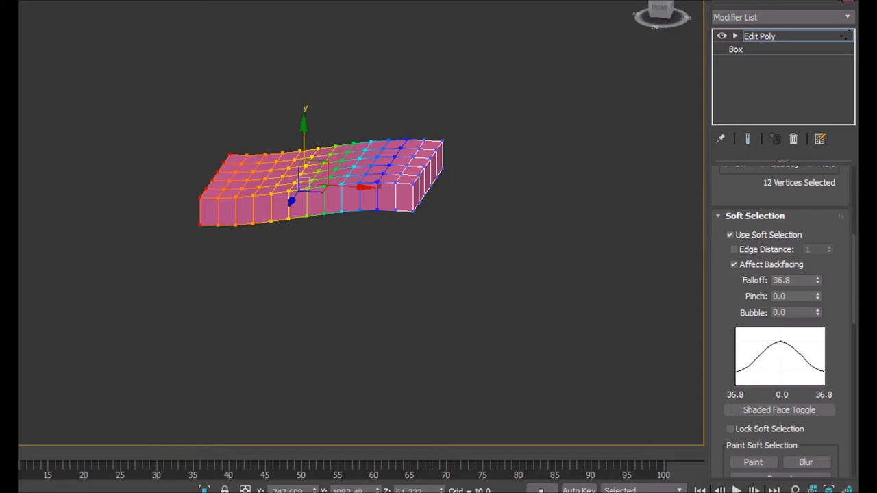
Advance past the bent pink mesh slide to the forked Box070 slide, then on toward edge bridging.
mouse_move(24, 485)
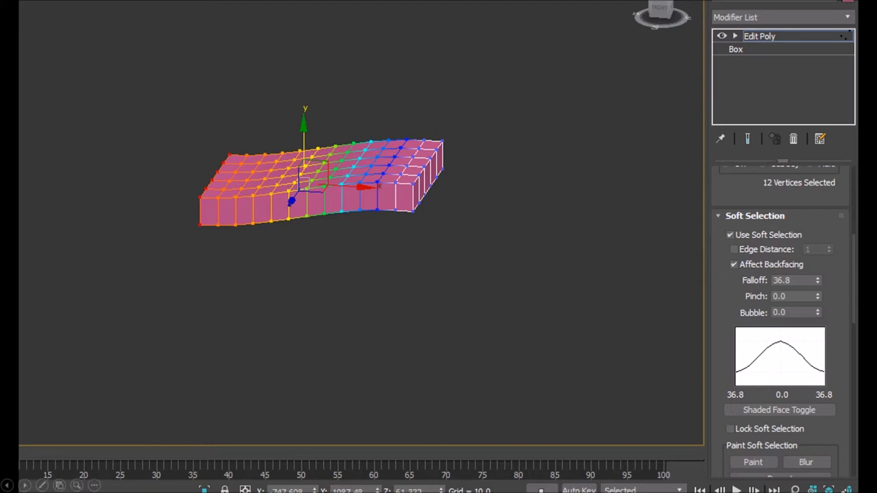
left_click(24, 485)
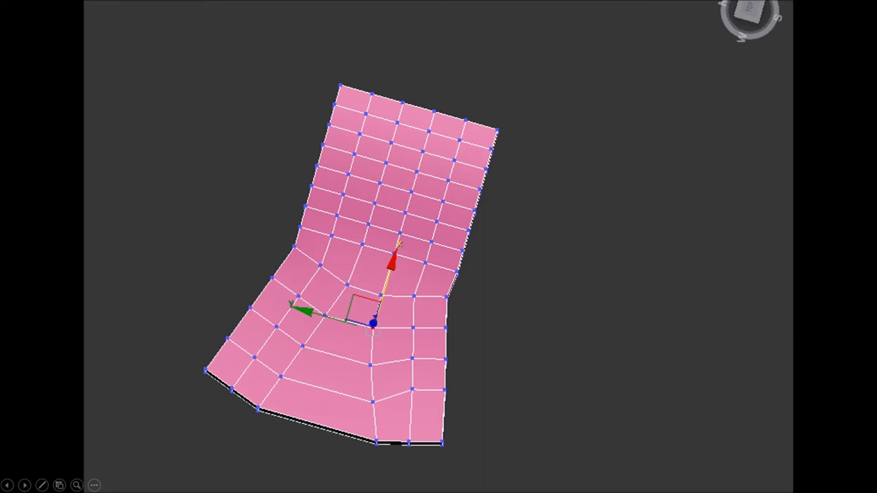
left_click(24, 485)
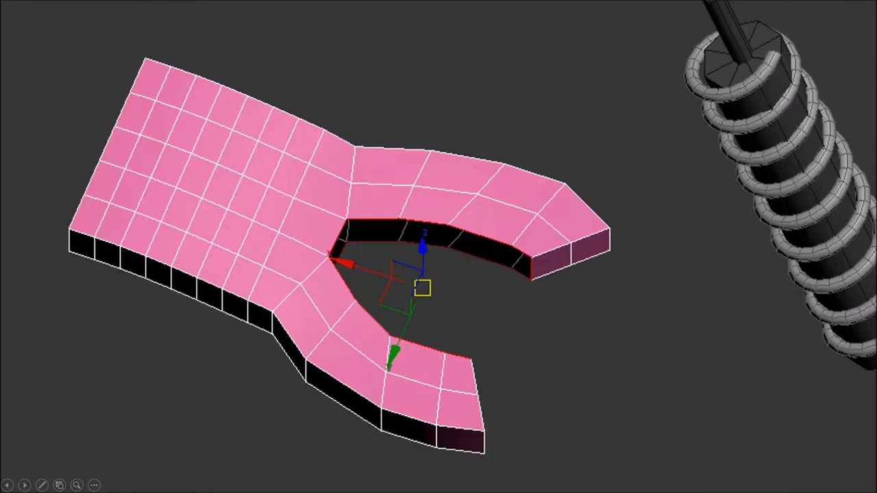
key("Right")
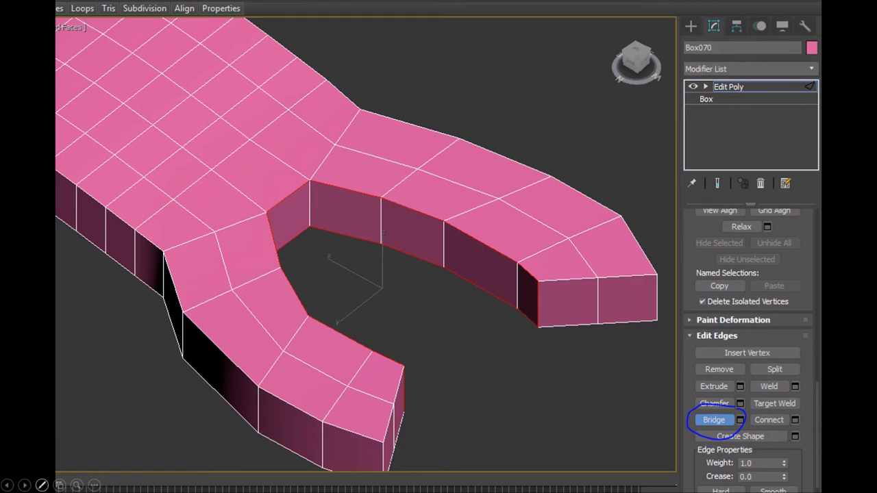
Page through the grey fork and its top view to the trailing-arm and control-arm bushing diagram.
left_click(24, 485)
left_click(24, 485)
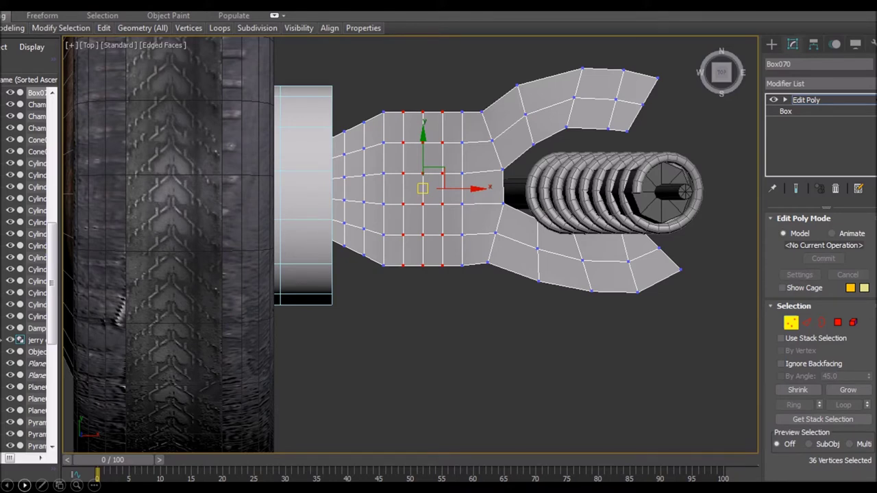
key("Delete")
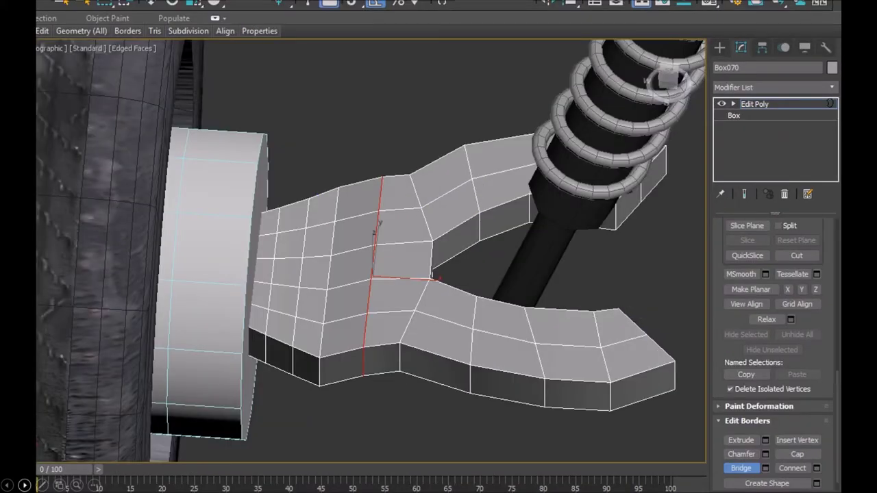
left_click(24, 484)
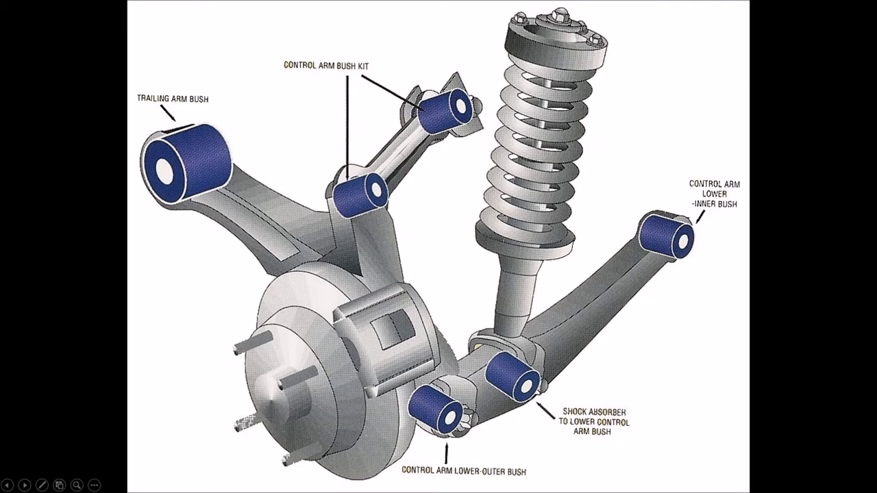
Move from the wheel and twin coilover shock render to the rusted steel texture folder.
left_click(25, 485)
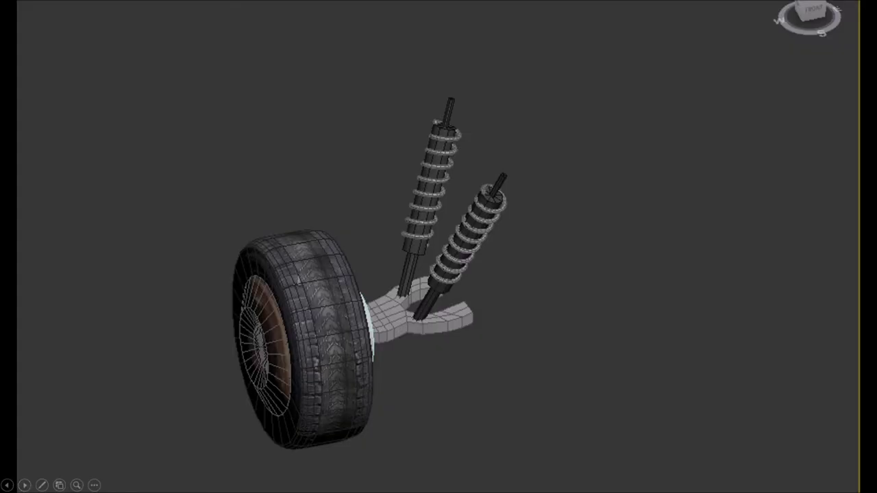
left_click(25, 485)
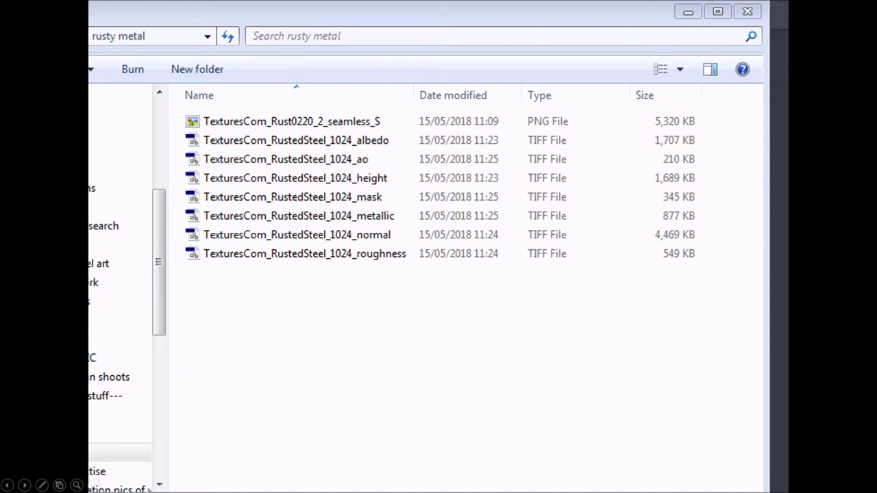
Show the wheel render with rust-textured springs and fork arm and silver dampers.
left_click(25, 485)
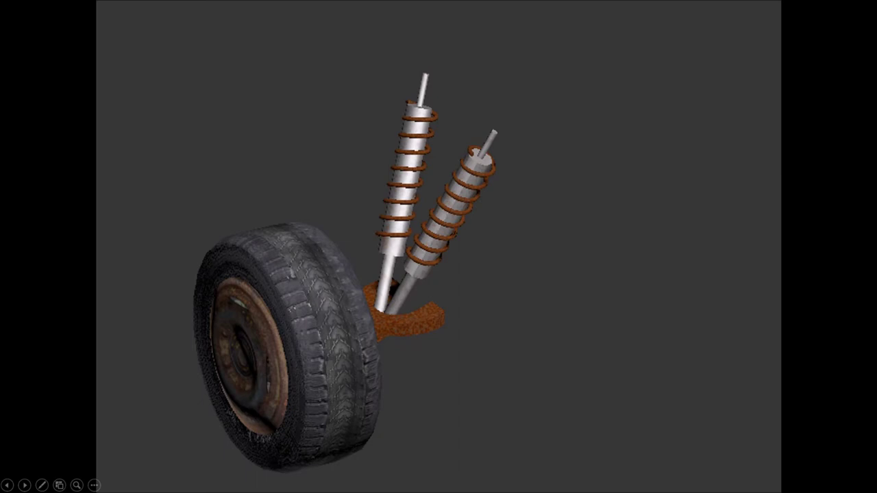
Page through the blue truck, shock close-up, spiked plow and outlined views to the chassis underside.
left_click(24, 485)
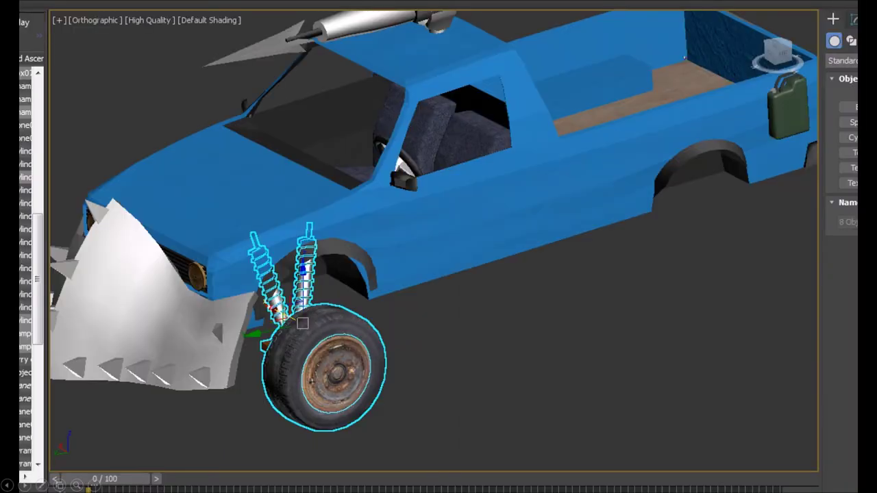
left_click(24, 485)
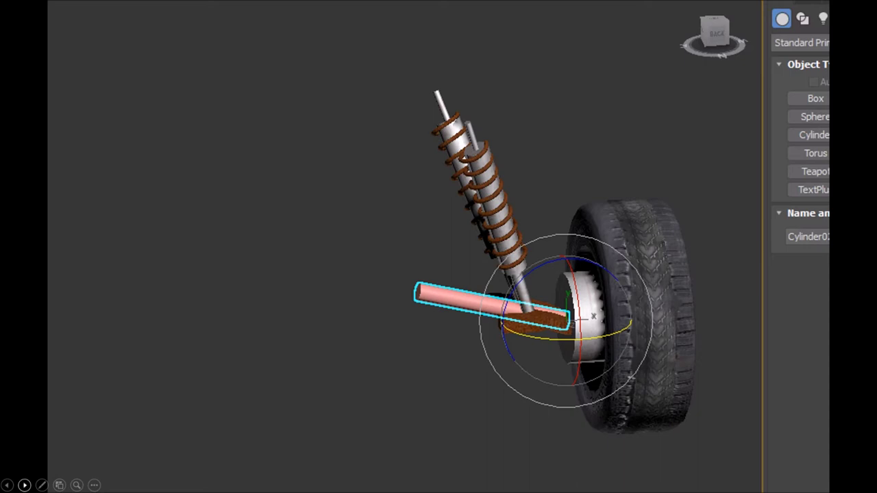
left_click(24, 485)
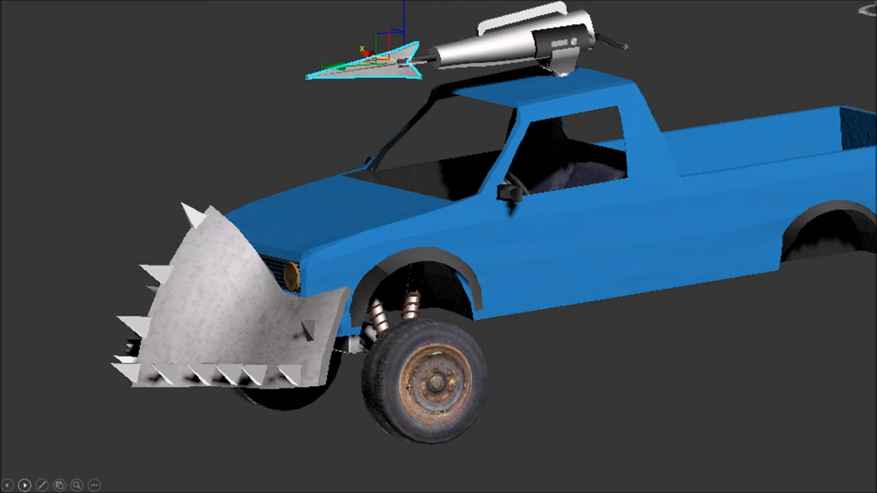
left_click(24, 485)
left_click(24, 484)
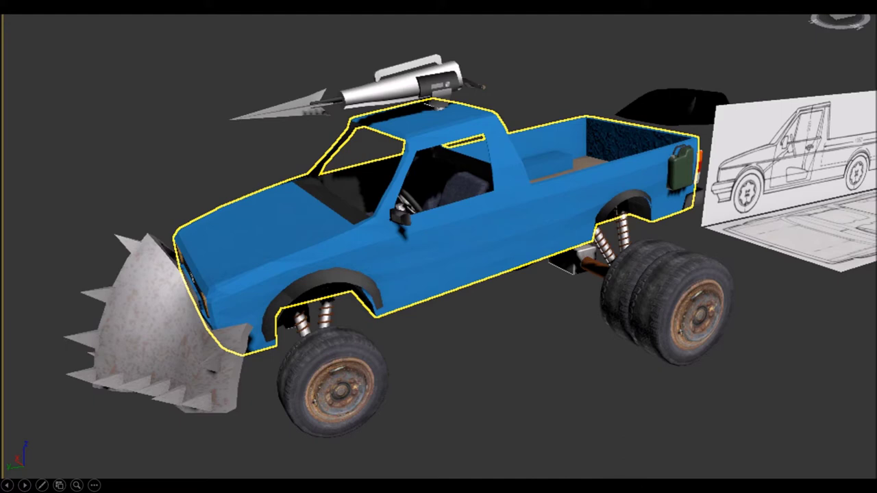
left_click(24, 485)
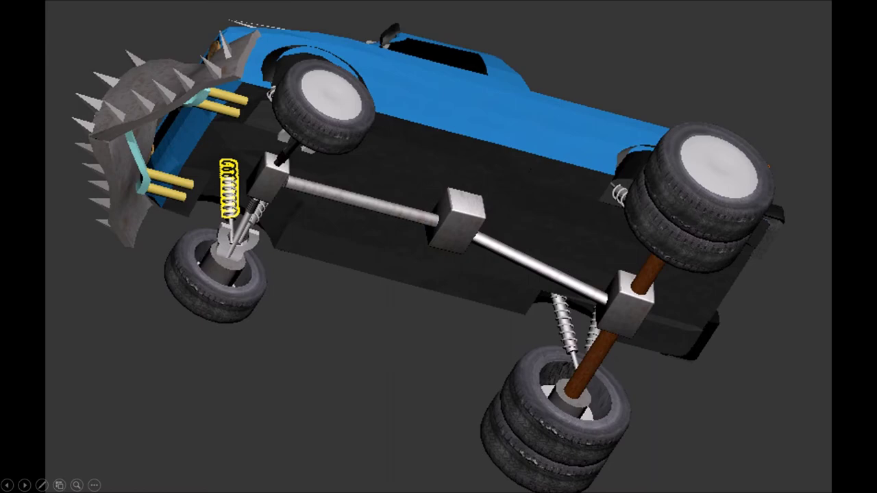
Review the truck bed wireframe from several angles, ending on the front fender flare beside the wheel.
key("Right")
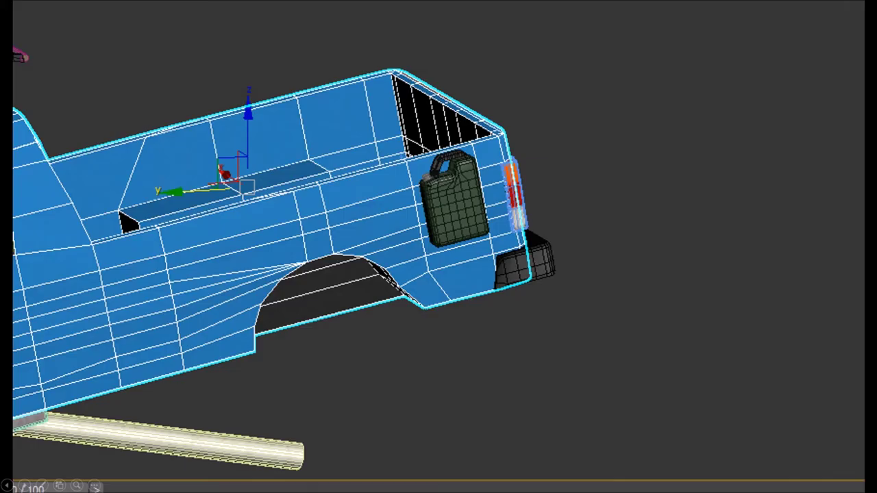
left_click(6, 485)
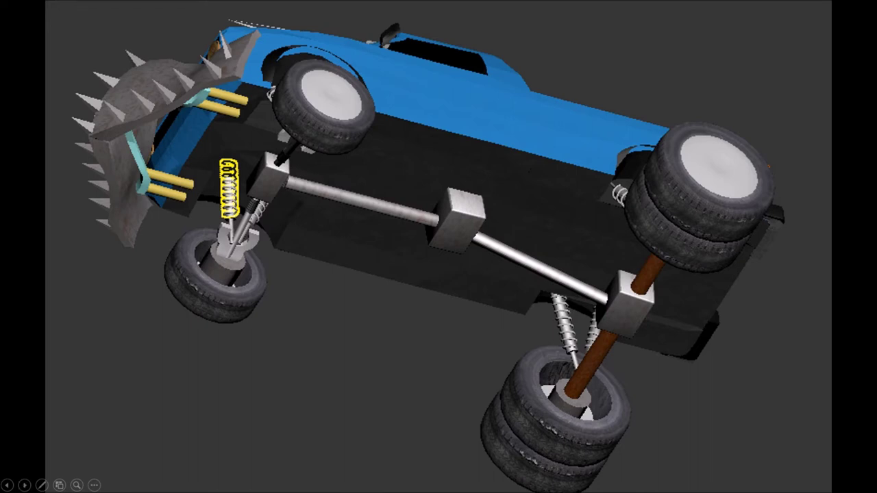
left_click(24, 485)
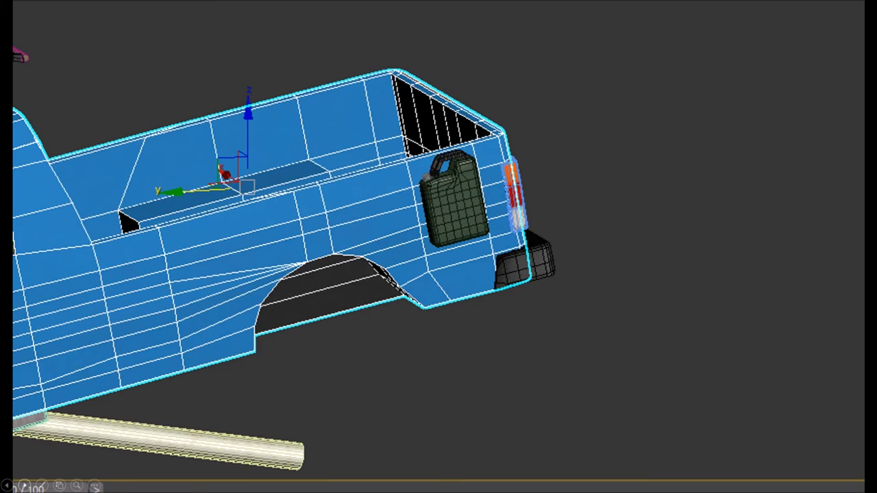
left_click(24, 485)
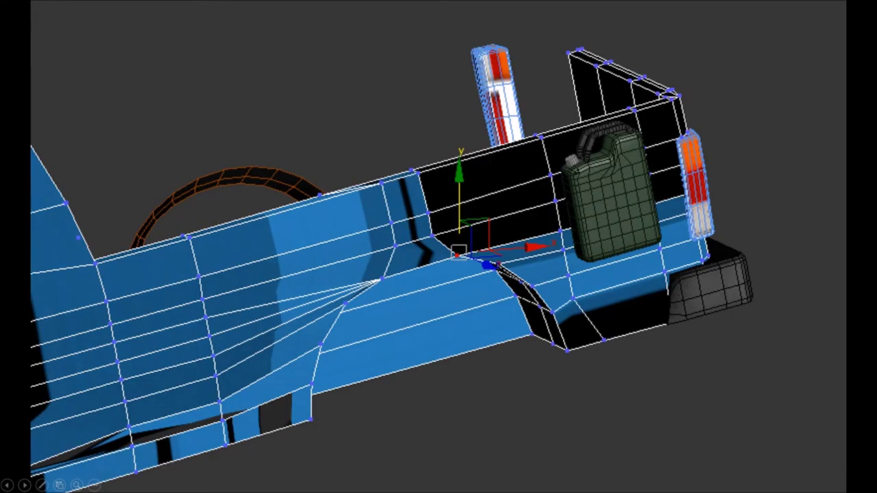
left_click(24, 484)
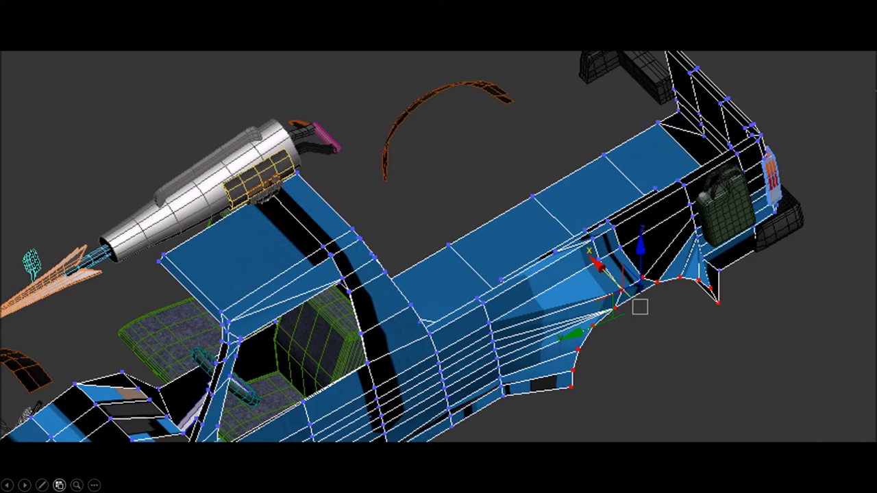
left_click(24, 485)
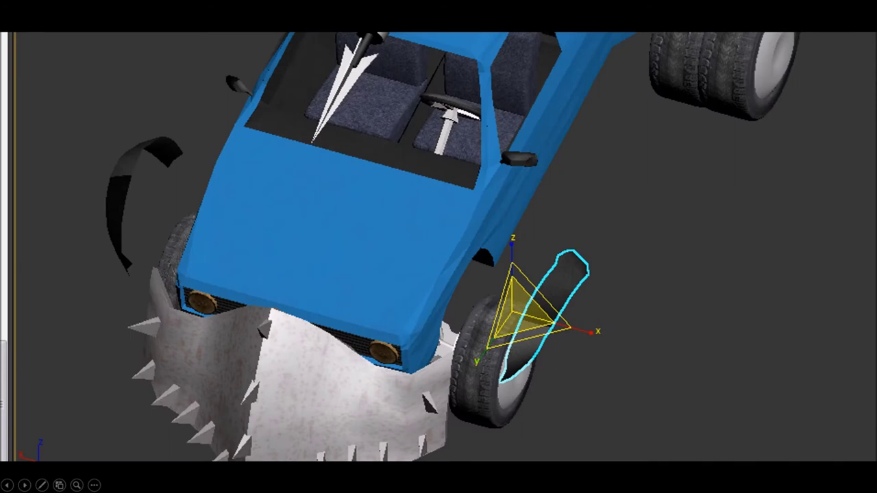
Go from the rear wheel-arch flare to the full spiked truck, then the separate tyre slide.
left_click(24, 485)
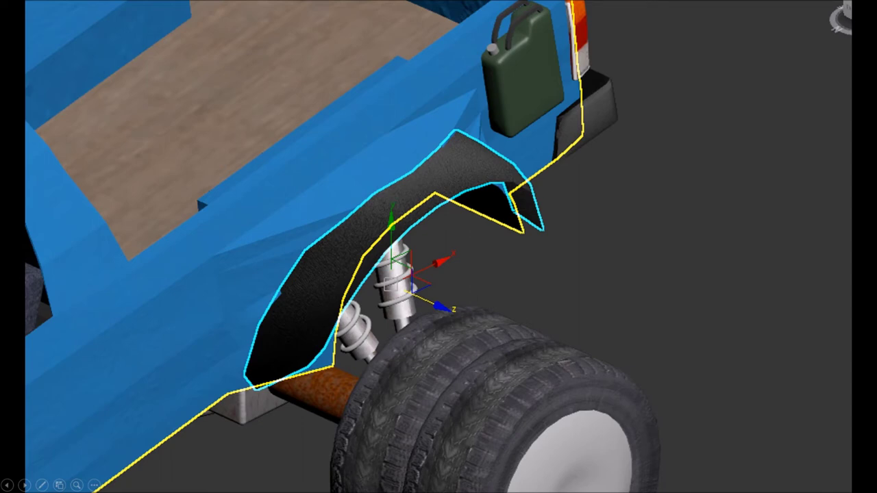
left_click(23, 485)
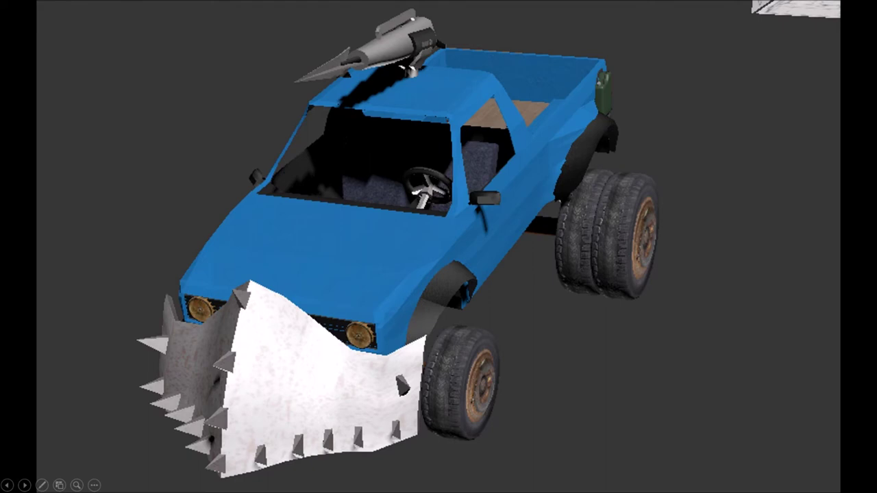
key("Right")
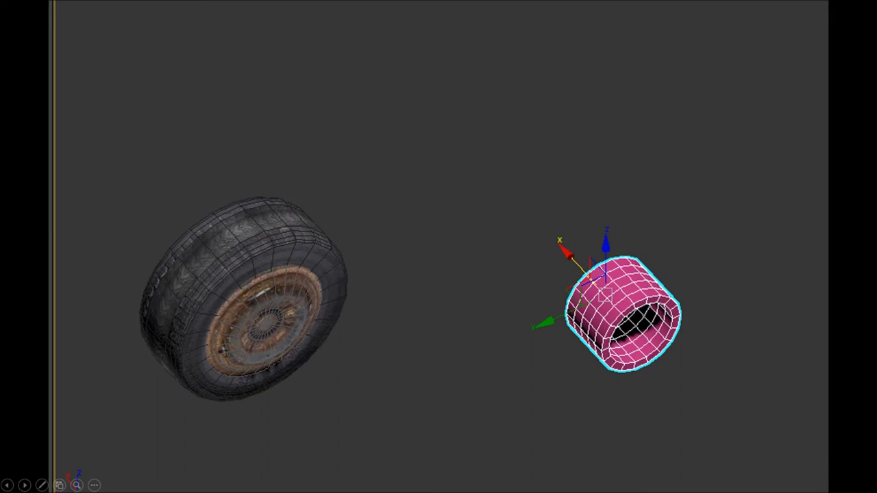
Show the bent side-step rail along the truck and the Clone Options dialog for copying it.
key("Right")
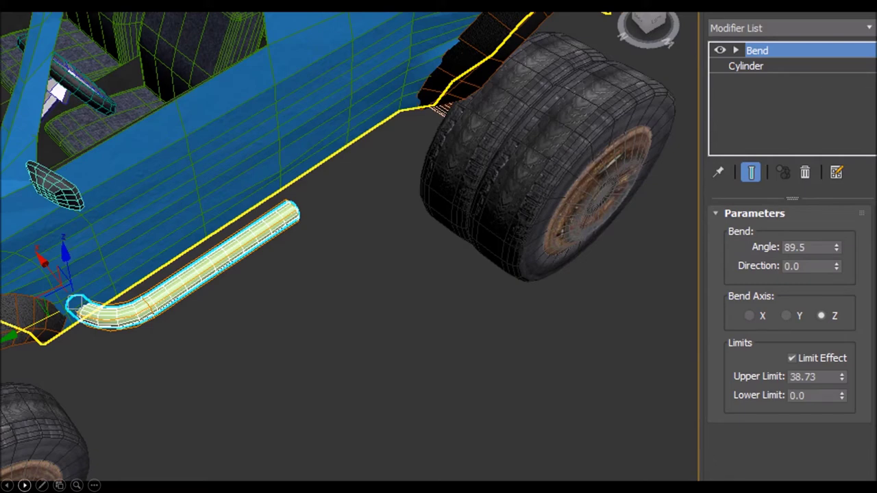
left_click(24, 485)
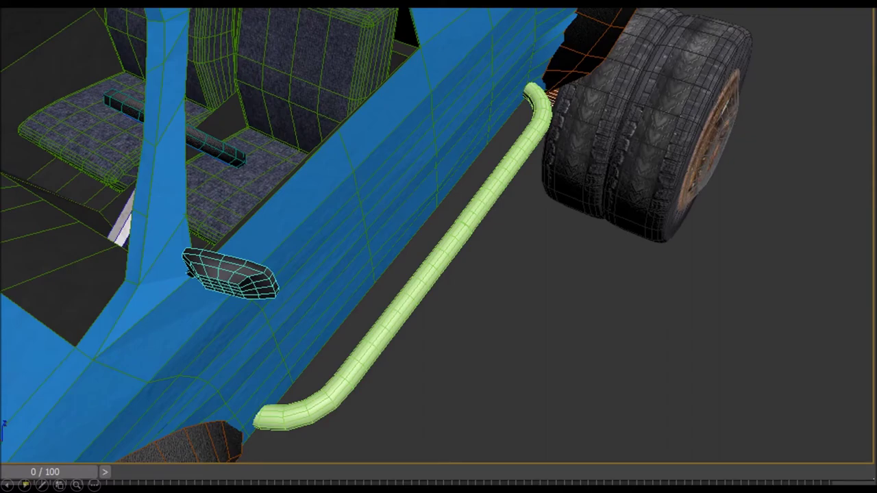
left_click(24, 485)
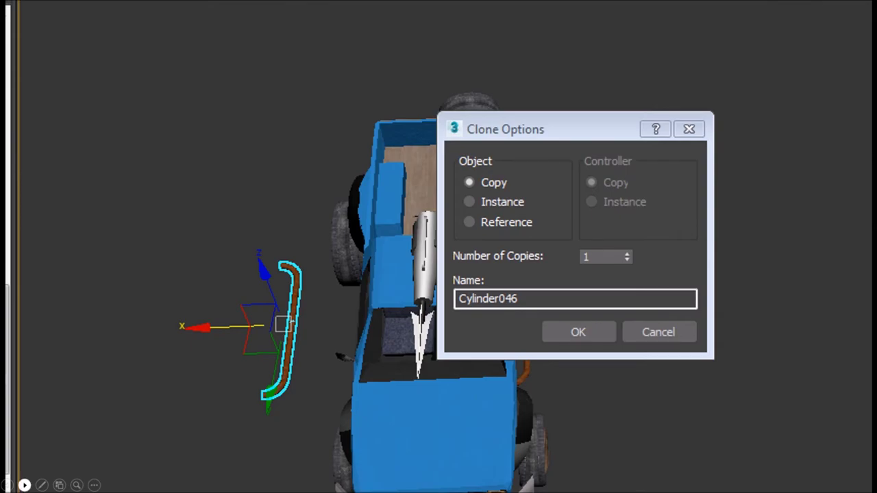
Show the Unwrap UVW stack with 8 front body polygons selected in red.
left_click(24, 484)
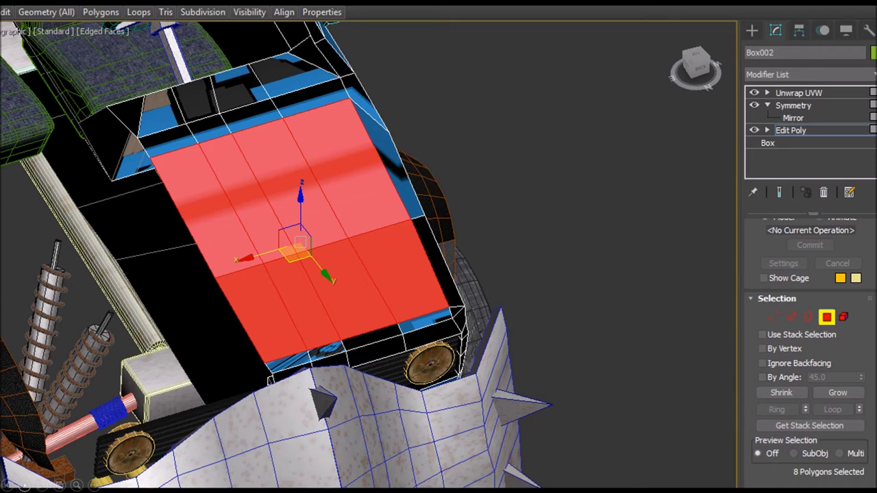
Pass the bed interior wireframe close-up to the Edit UVWs window beside the checkered truck.
left_click(24, 485)
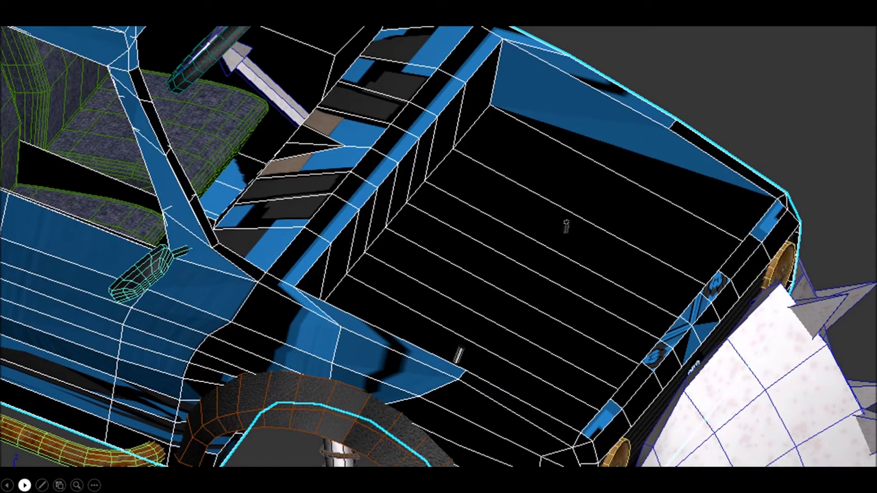
left_click(24, 485)
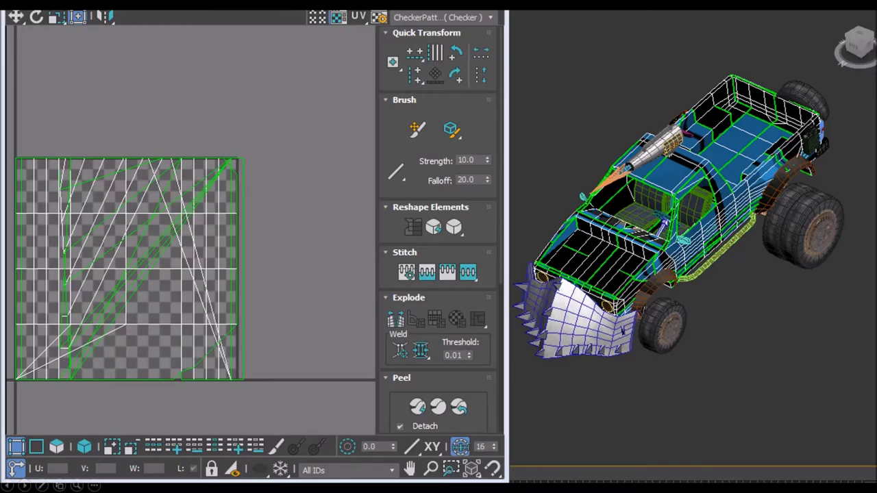
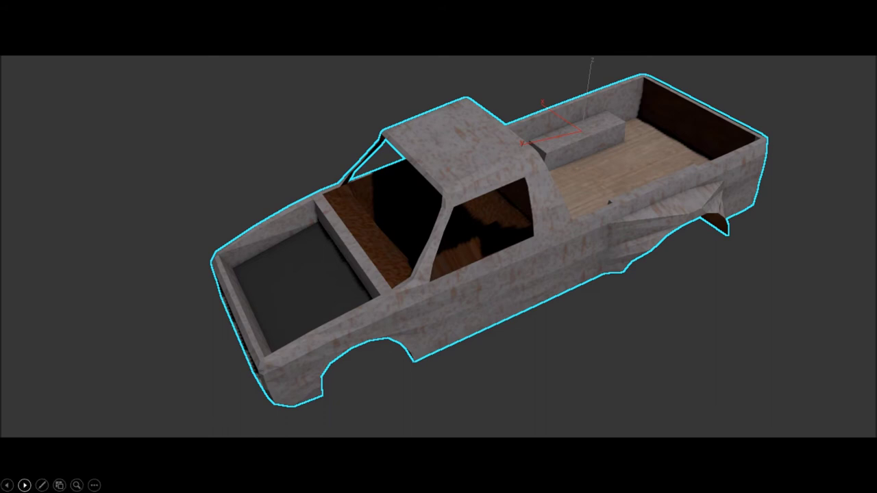
Go through the outlined body, metal and polymer texture layouts and grayscale map to the finished truck render.
left_click(25, 485)
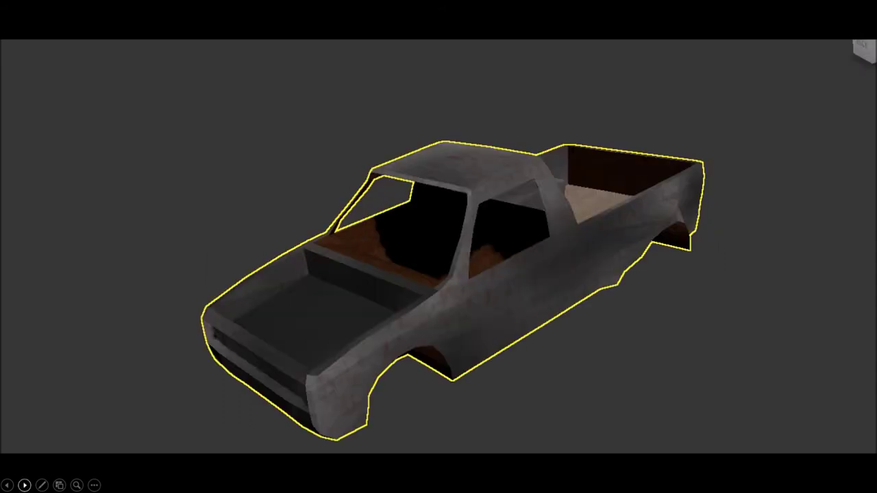
left_click(25, 485)
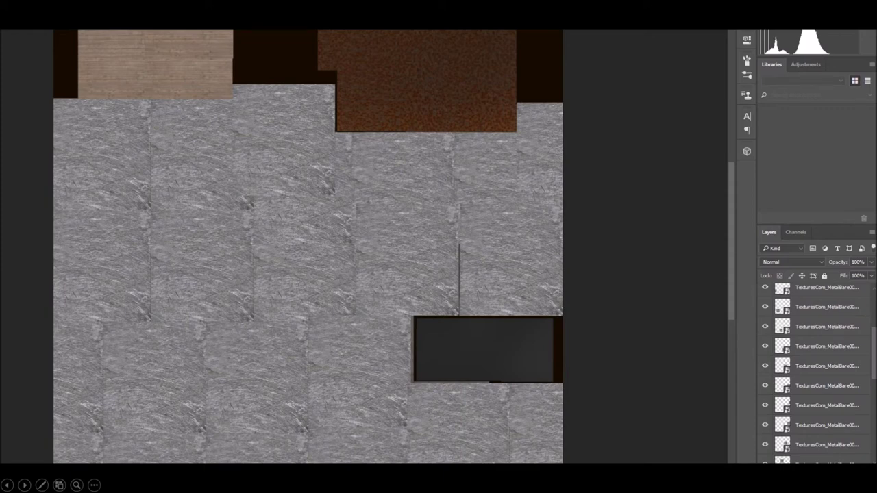
left_click(24, 485)
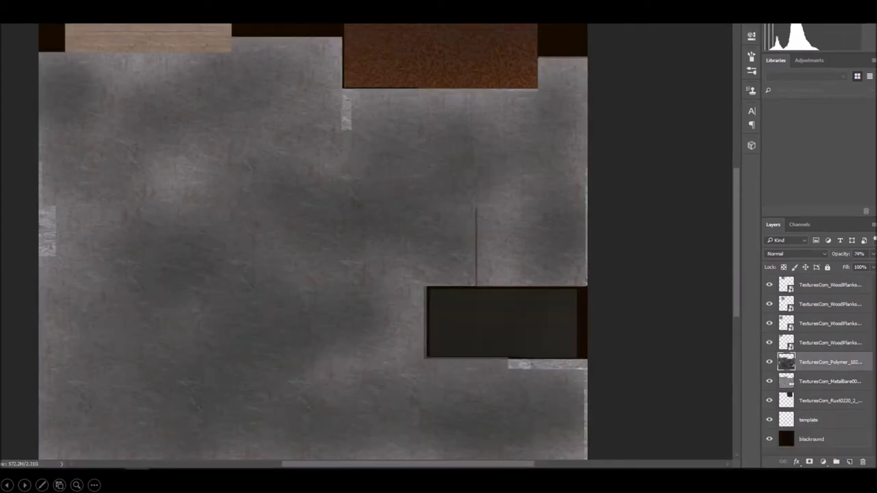
left_click(7, 485)
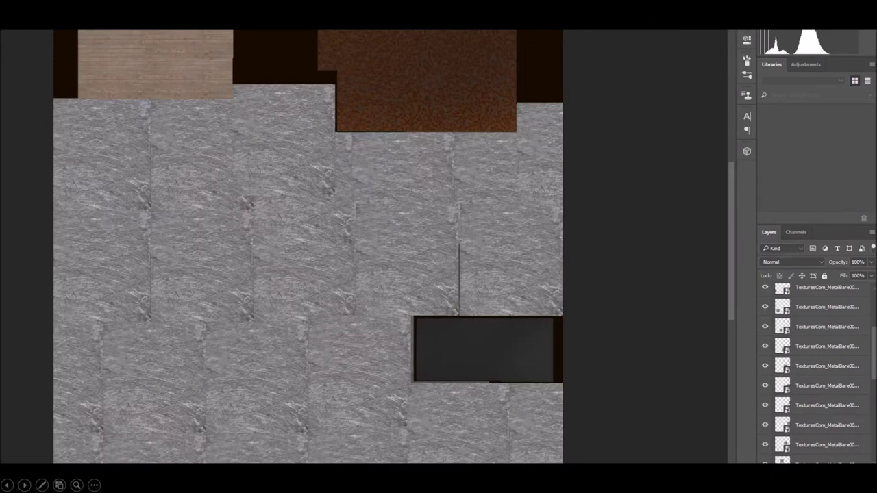
left_click(25, 485)
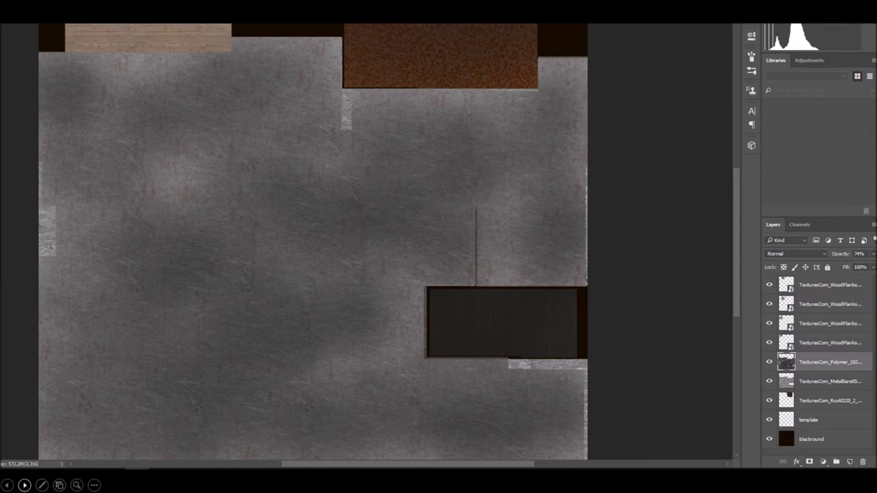
left_click(25, 485)
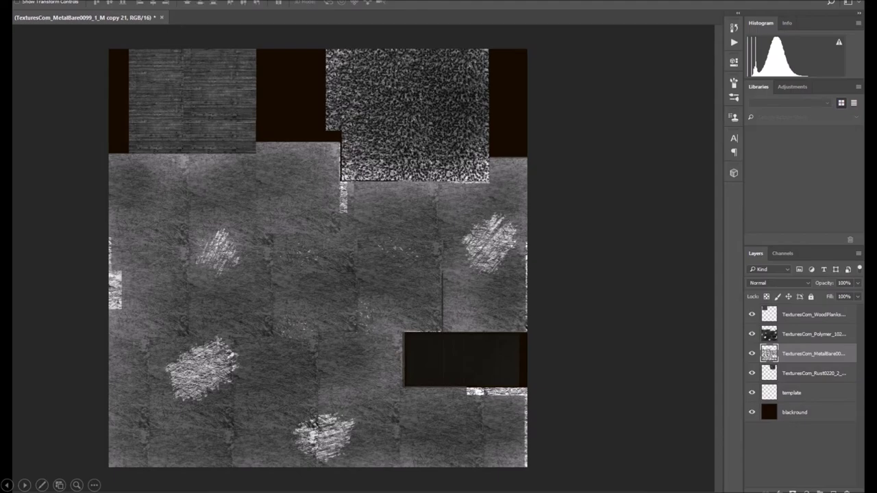
left_click(25, 485)
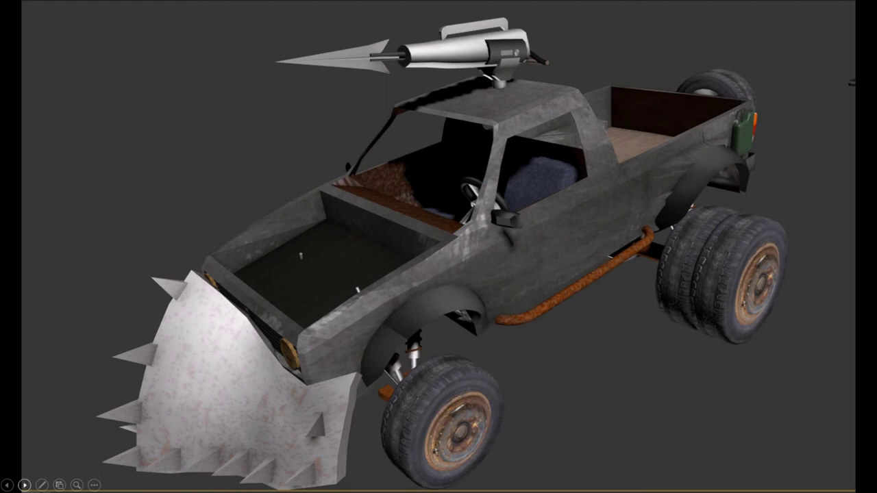
Advance from the engine block base through cylinders and blower slides to the rusty textured V-engine.
left_click(25, 485)
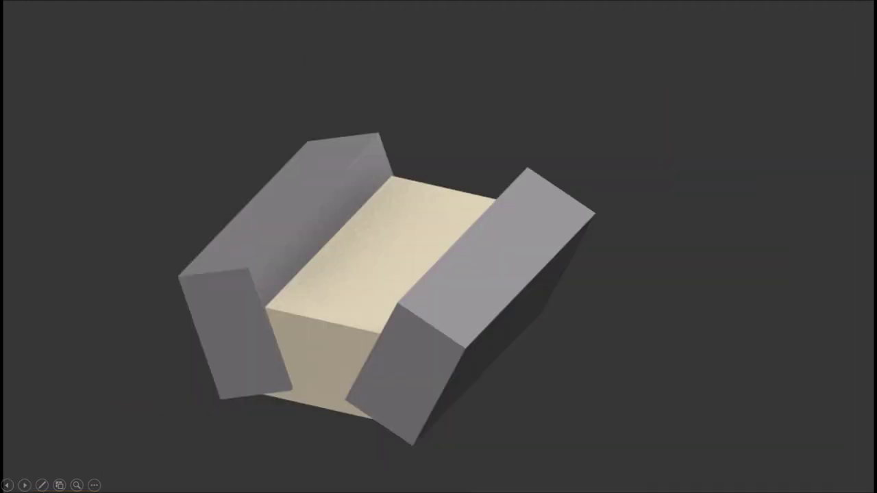
left_click(25, 485)
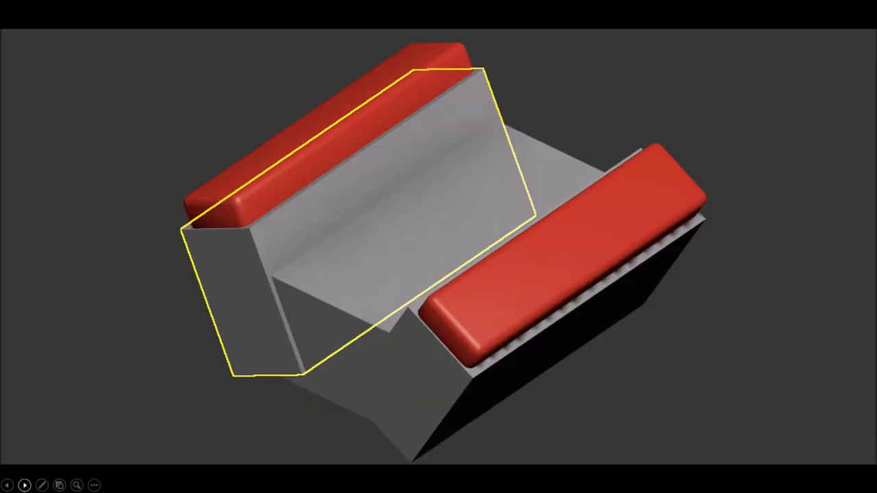
left_click(24, 485)
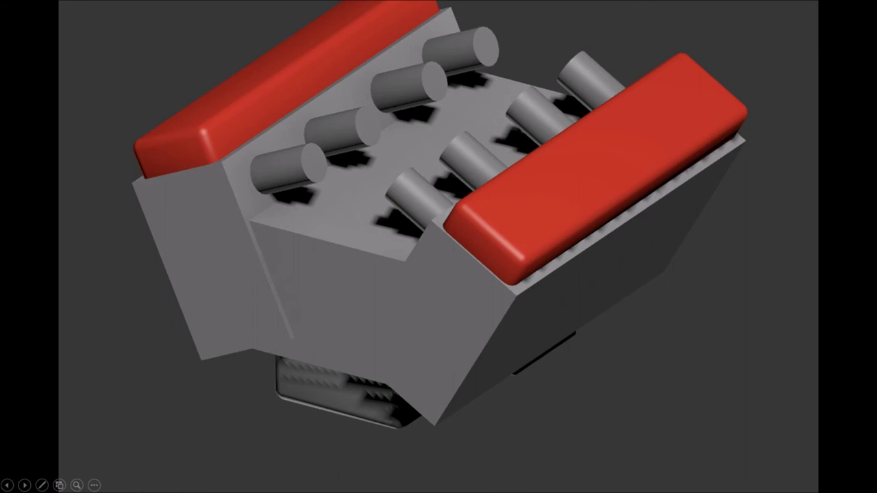
left_click(24, 485)
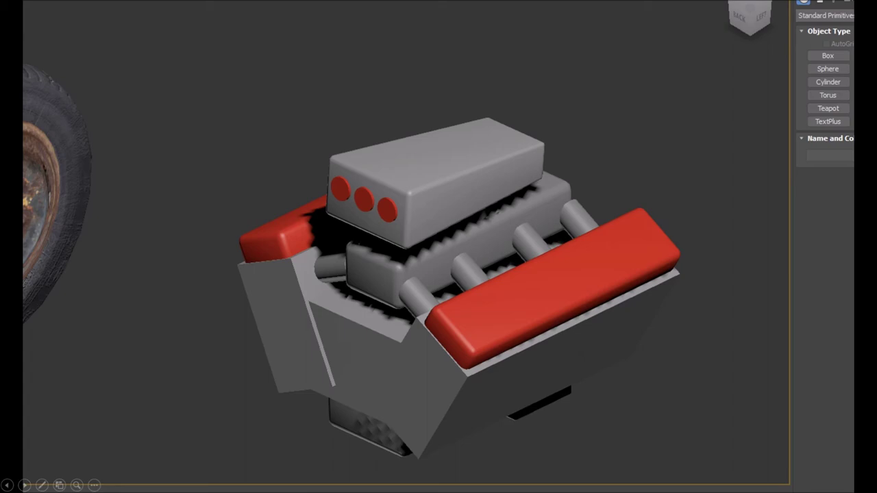
left_click(24, 485)
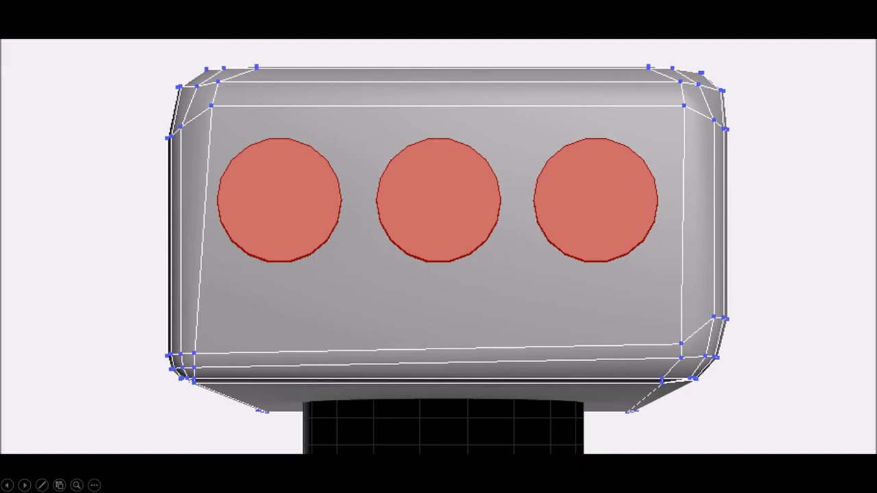
left_click(25, 485)
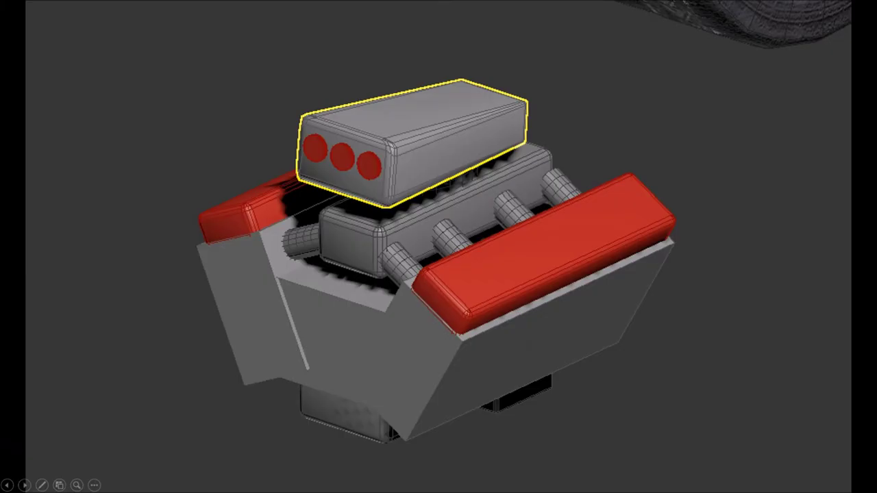
left_click(24, 485)
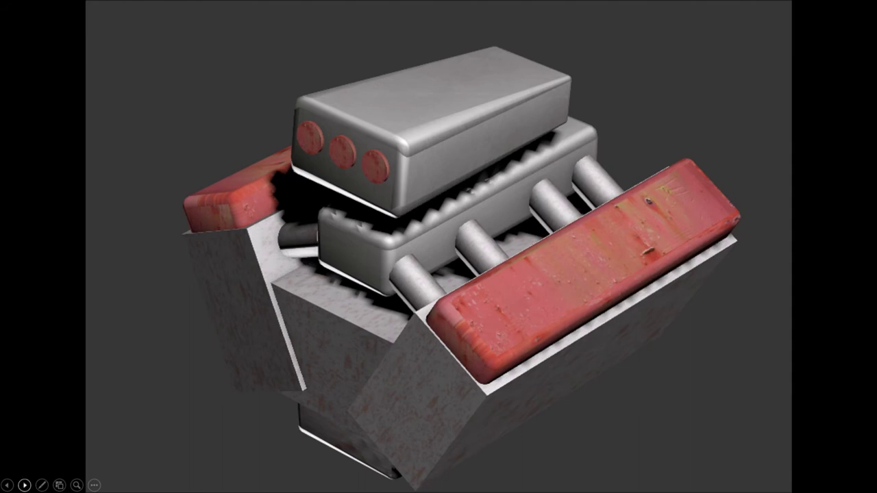
Advance through the UV unwrapping, purple bar and pulley-belt slides to the engine inside the truck.
key("Right")
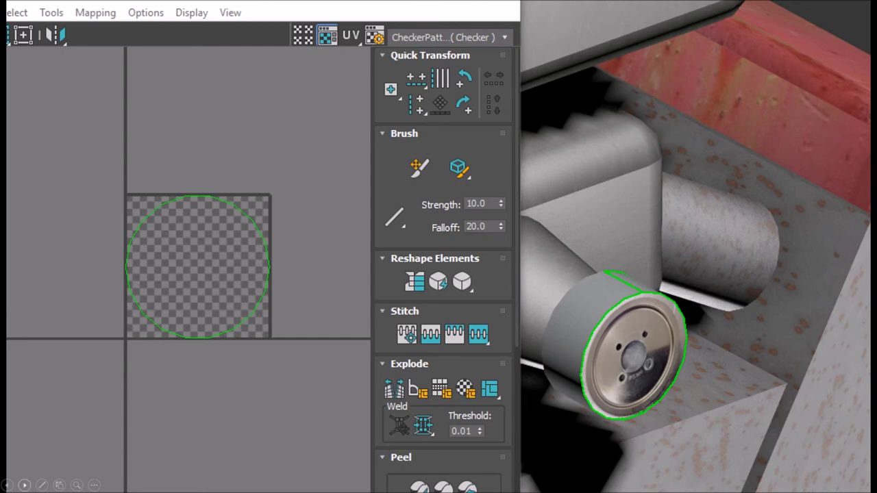
key("Right")
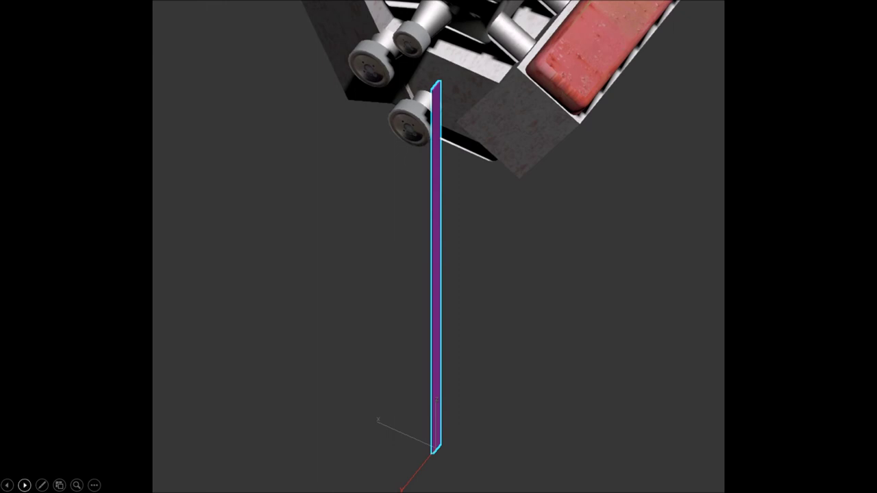
left_click(24, 485)
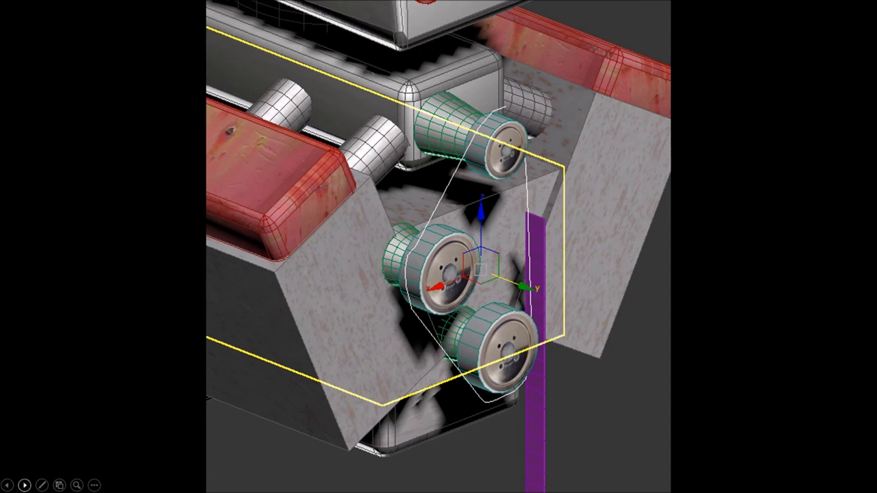
left_click(24, 485)
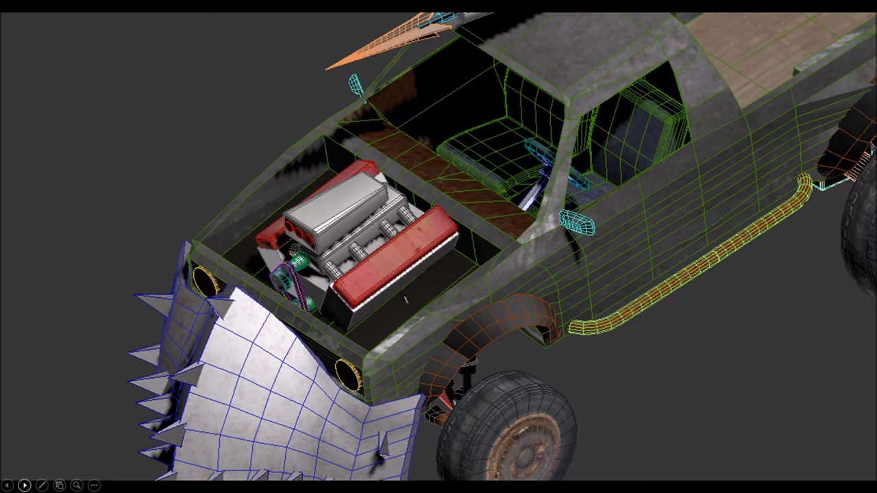
Step through the tube close-up, bent tube and exhaust pipe render to the red cylinder UV layout.
left_click(23, 485)
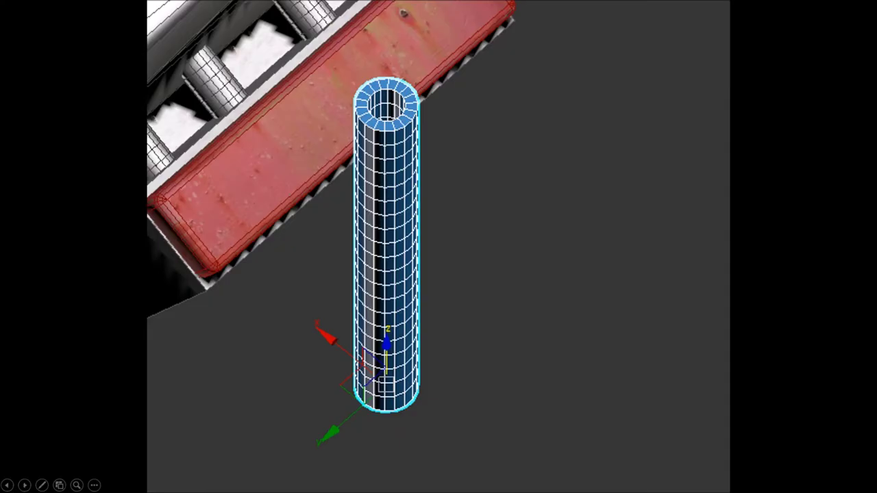
left_click(24, 485)
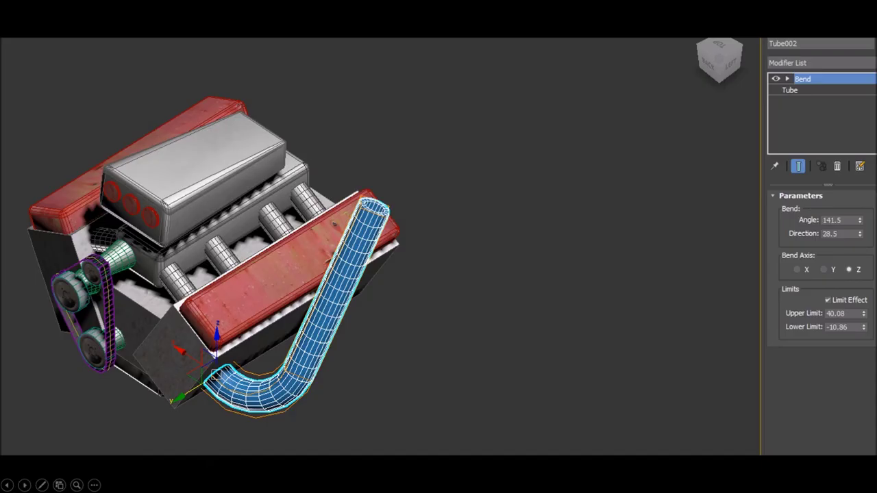
left_click(24, 485)
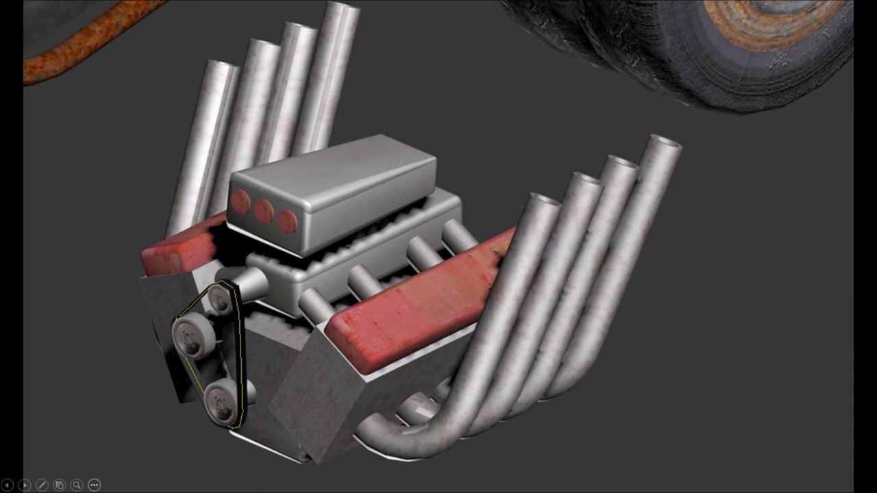
left_click(24, 485)
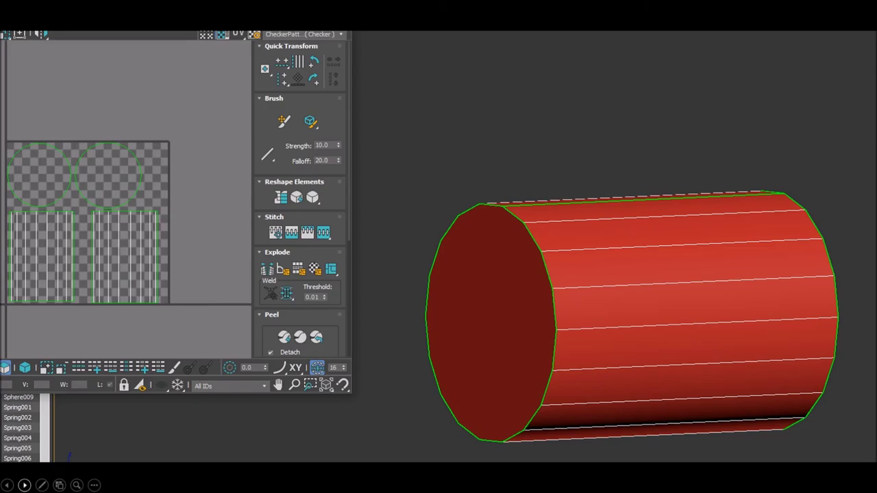
Advance through the barrel textures, barrel render and barrels-in-truck slides to the rusty bumper close-up.
left_click(24, 485)
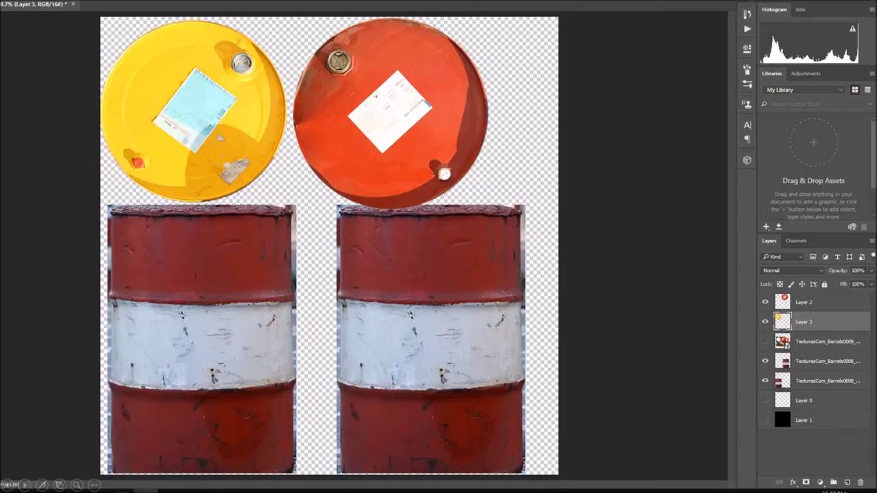
left_click(24, 485)
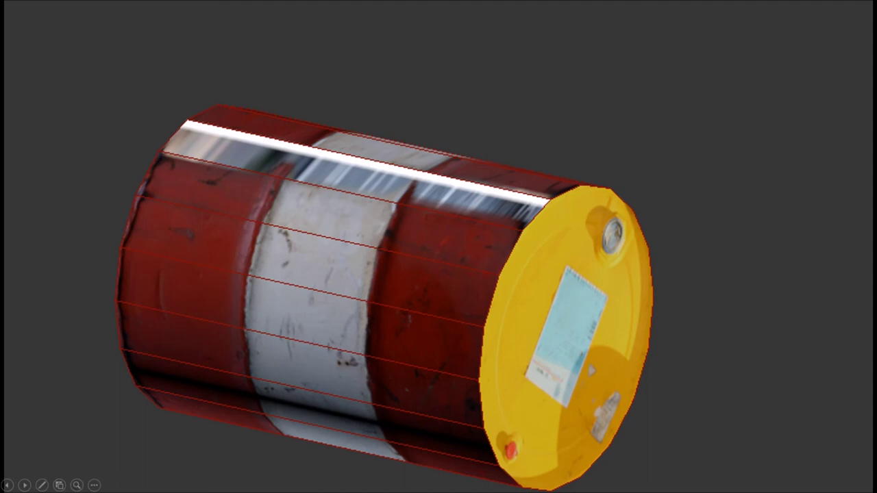
left_click(24, 485)
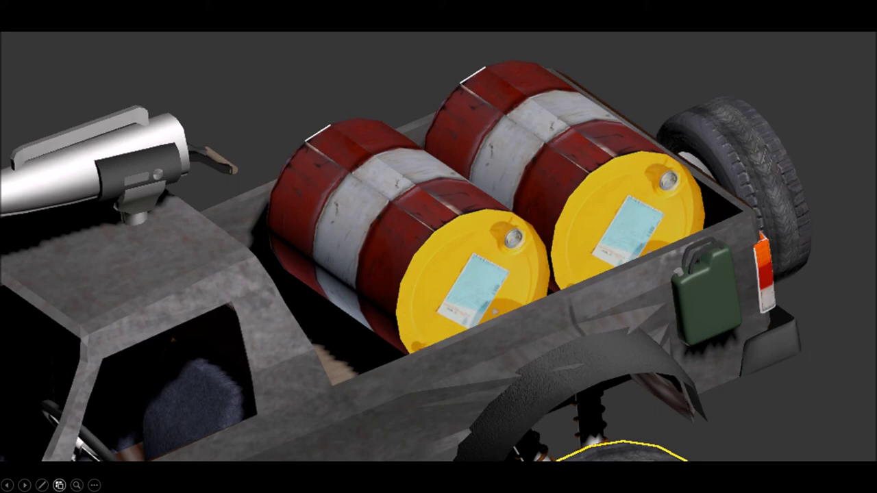
left_click(25, 485)
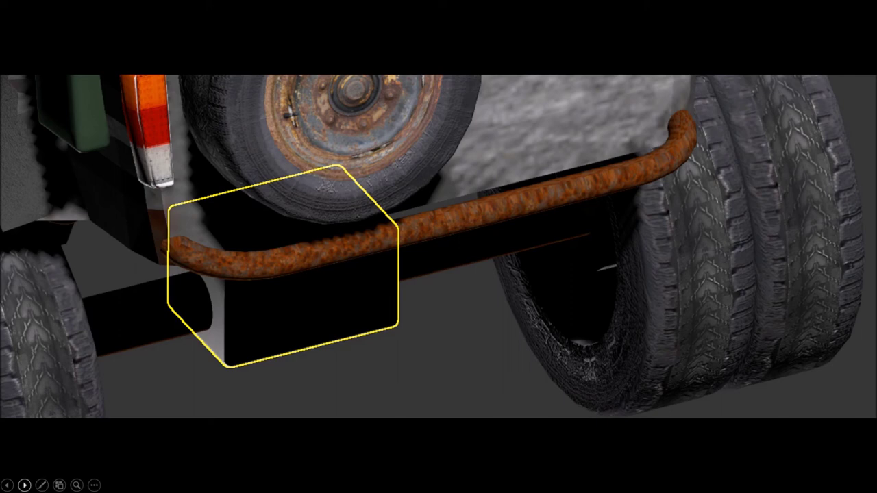
Advance through the rear view, wireframe roll-bar pipes and textured truck overview to the green jerry can.
left_click(25, 485)
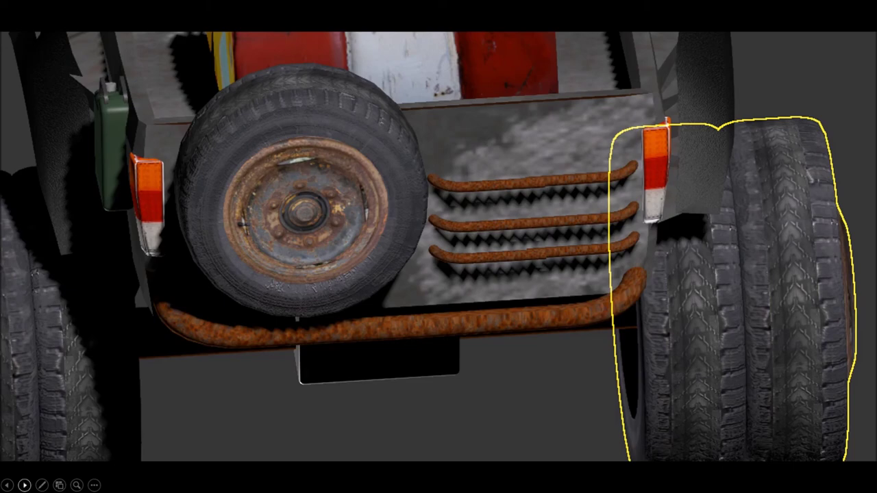
left_click(24, 485)
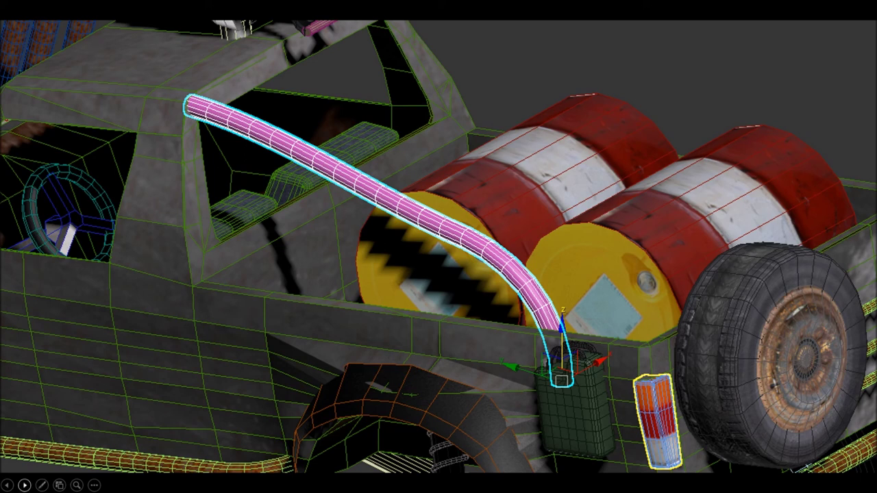
left_click(24, 485)
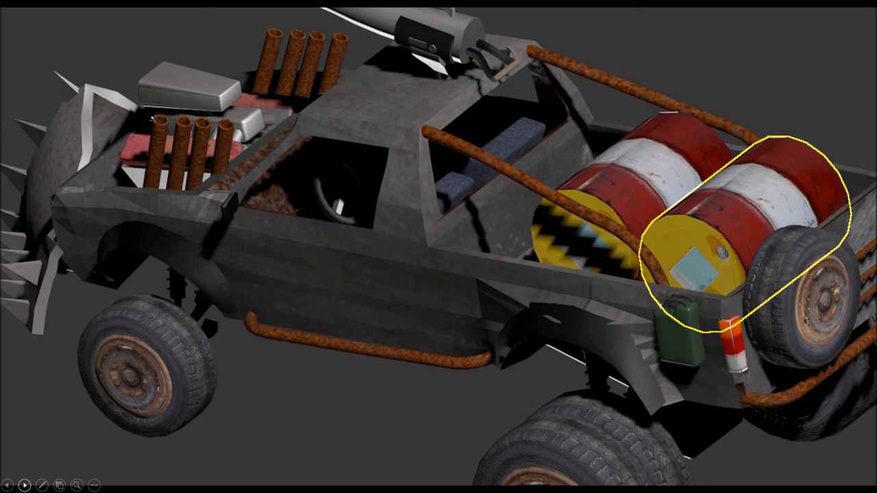
left_click(24, 484)
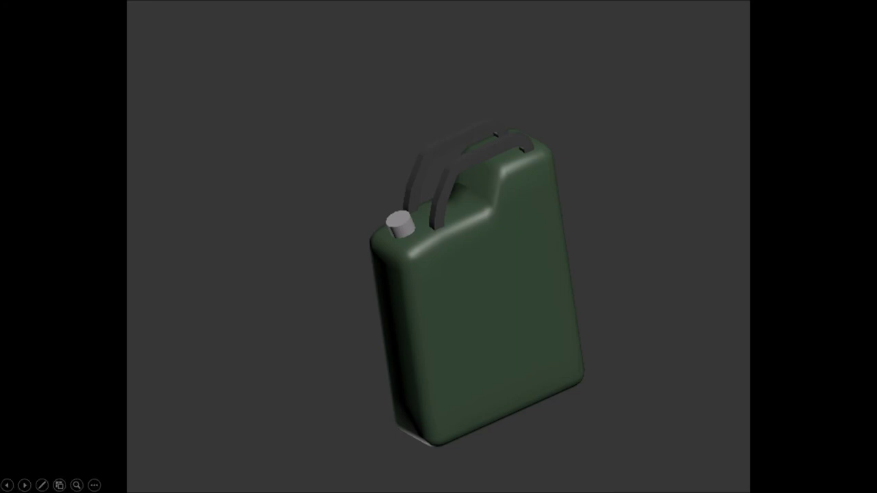
Advance through the jerry can UV layout, rusty red texture, brush tools and green rusty texture slides.
left_click(24, 484)
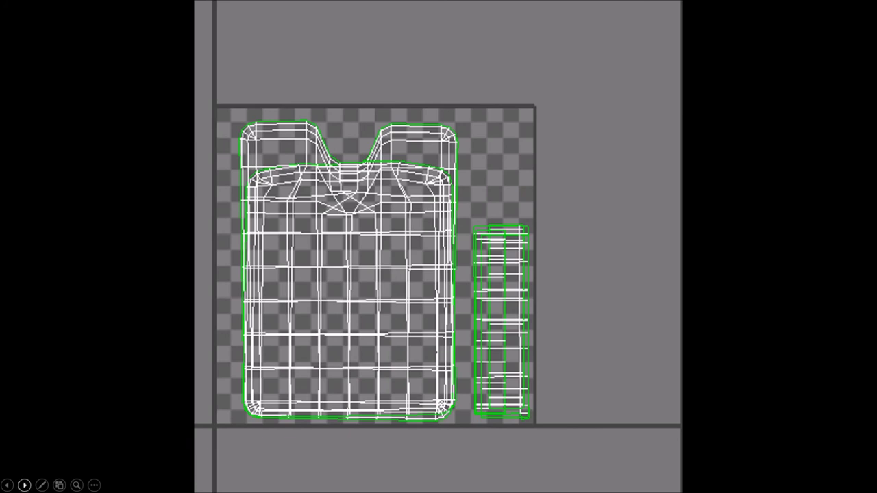
left_click(24, 484)
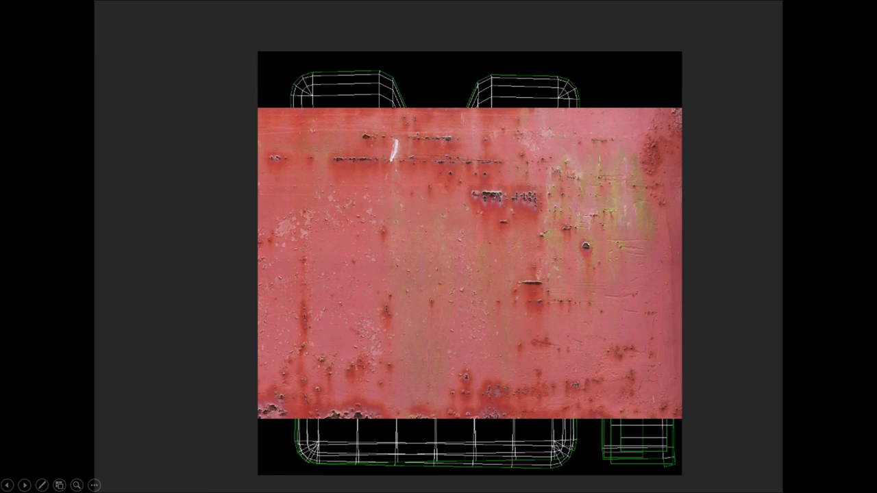
left_click(24, 484)
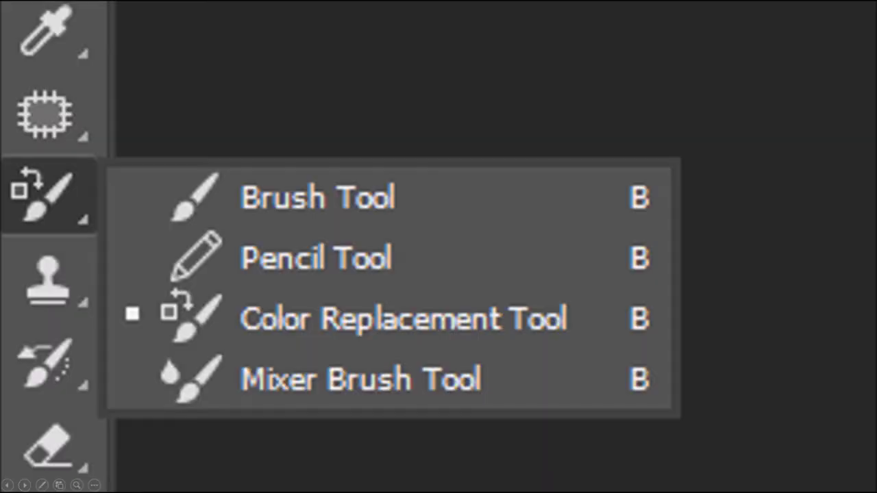
left_click(24, 484)
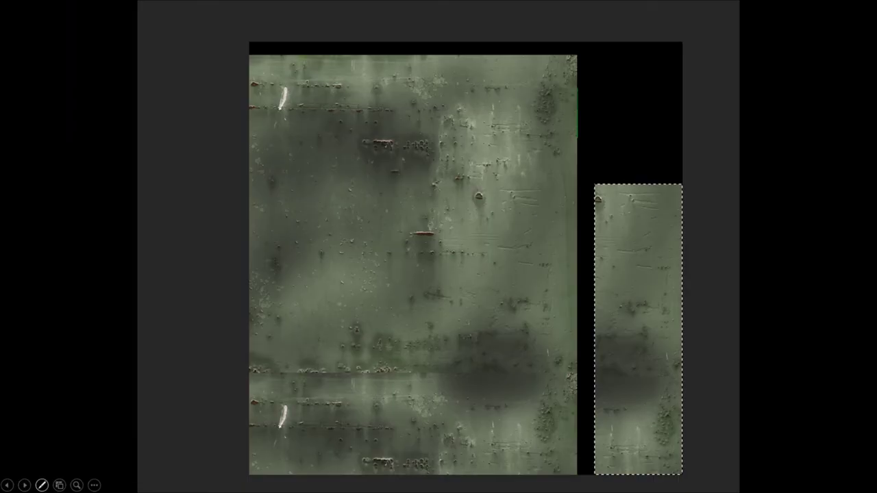
Show the textured jerry can render from several angles, then the cans in the truck bed.
key("Right")
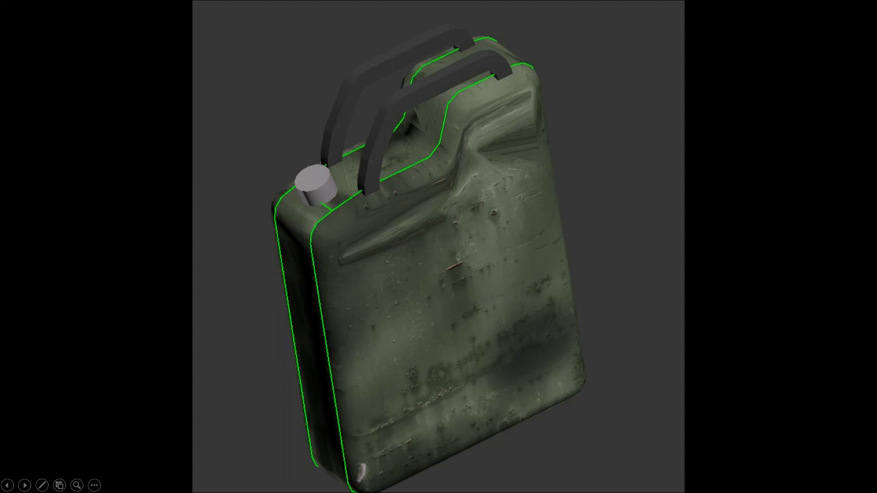
left_click(24, 484)
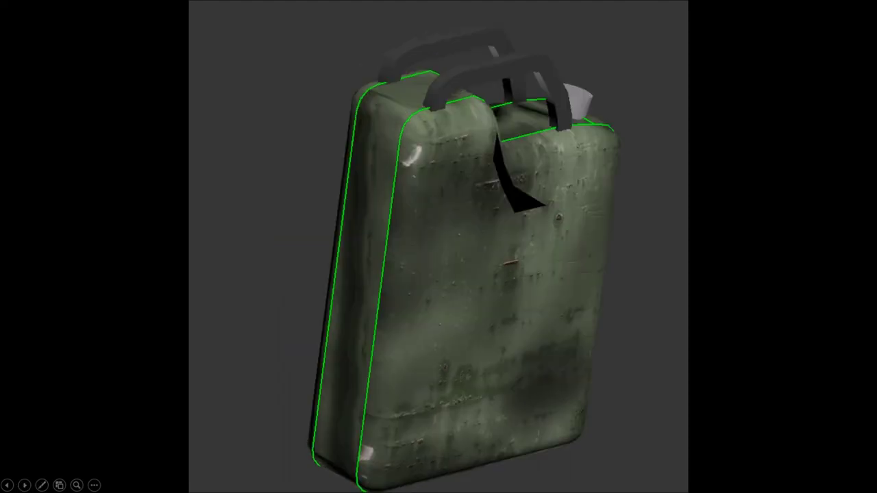
left_click(24, 484)
left_click(24, 484)
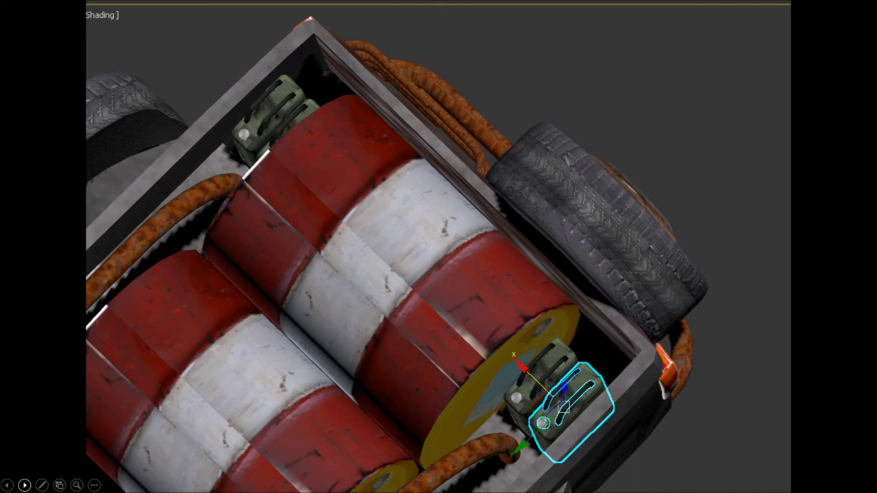
Advance through the antenna cylinder modifier slides to the textured truck with tall antennas.
left_click(24, 485)
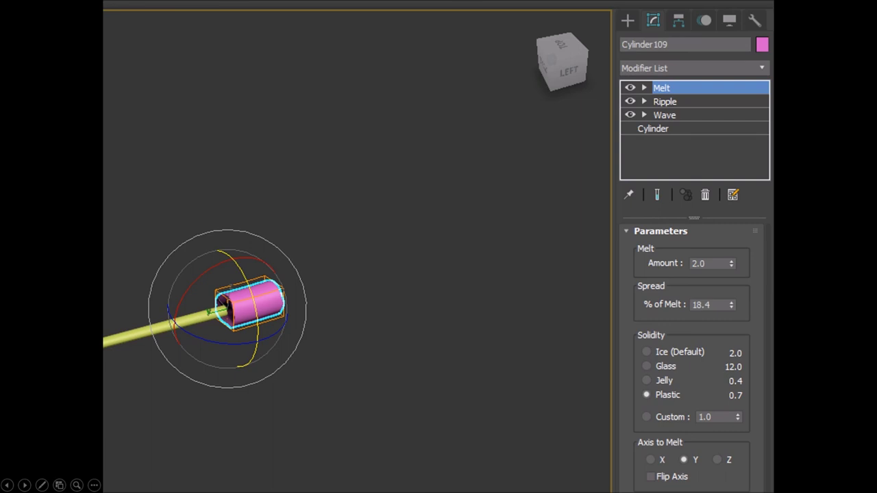
key("Right")
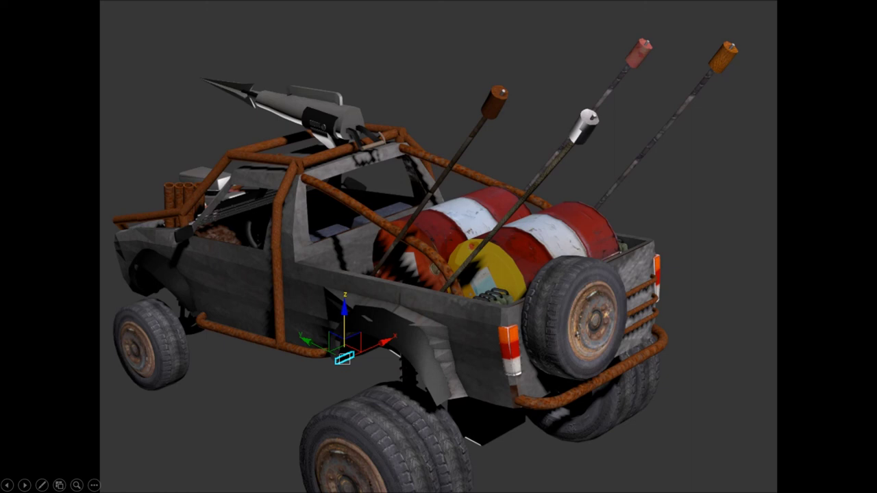
Advance to the collage slide showing the finished truck from five angles.
key("Right")
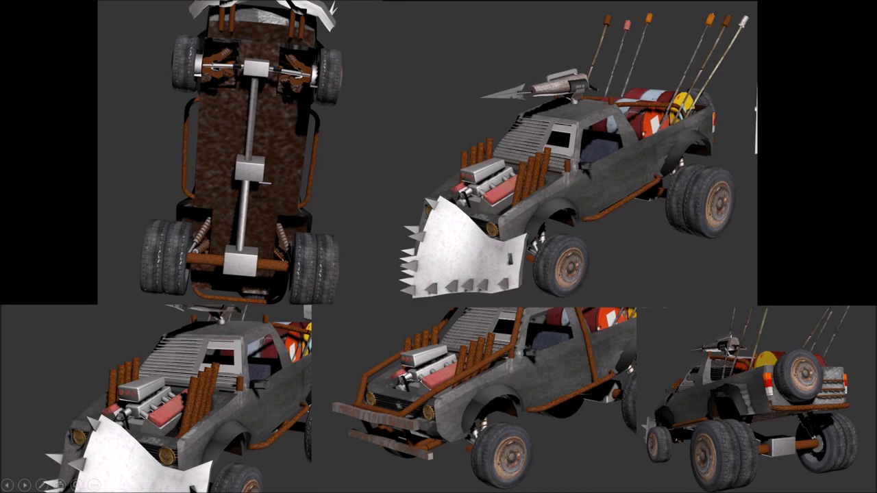